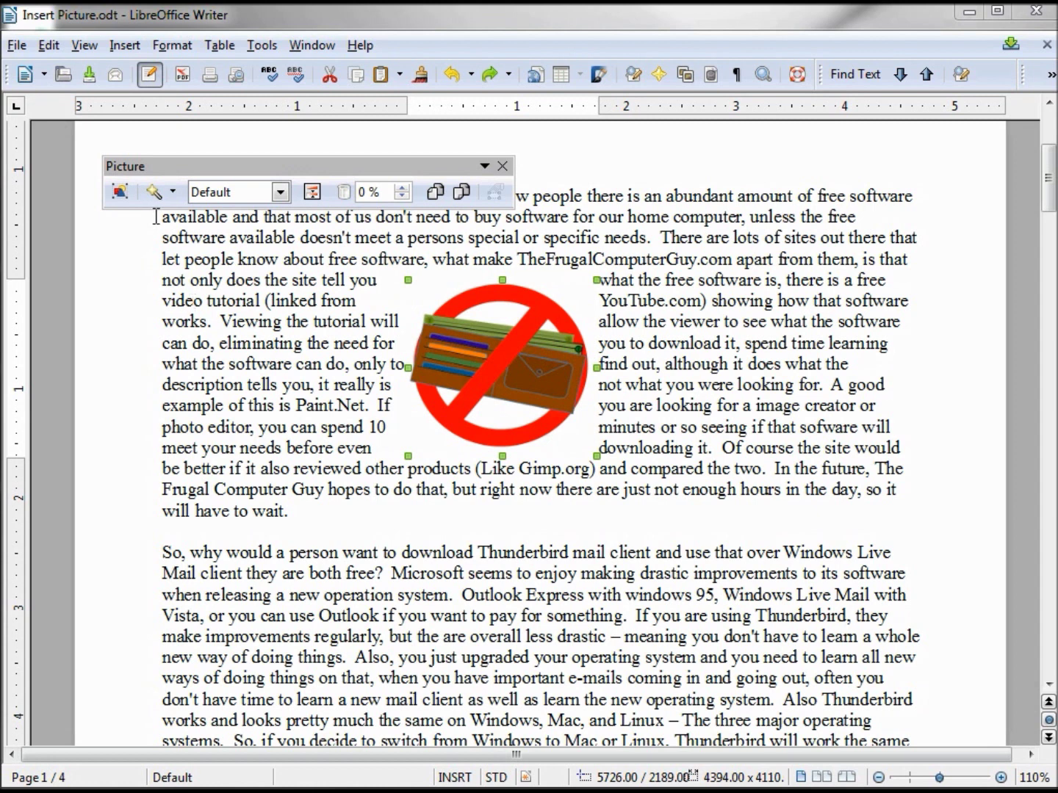
Step: Detach the Picture toolbar's Filter palette into a floating Graphic Filter toolbar and widen it
click(174, 192)
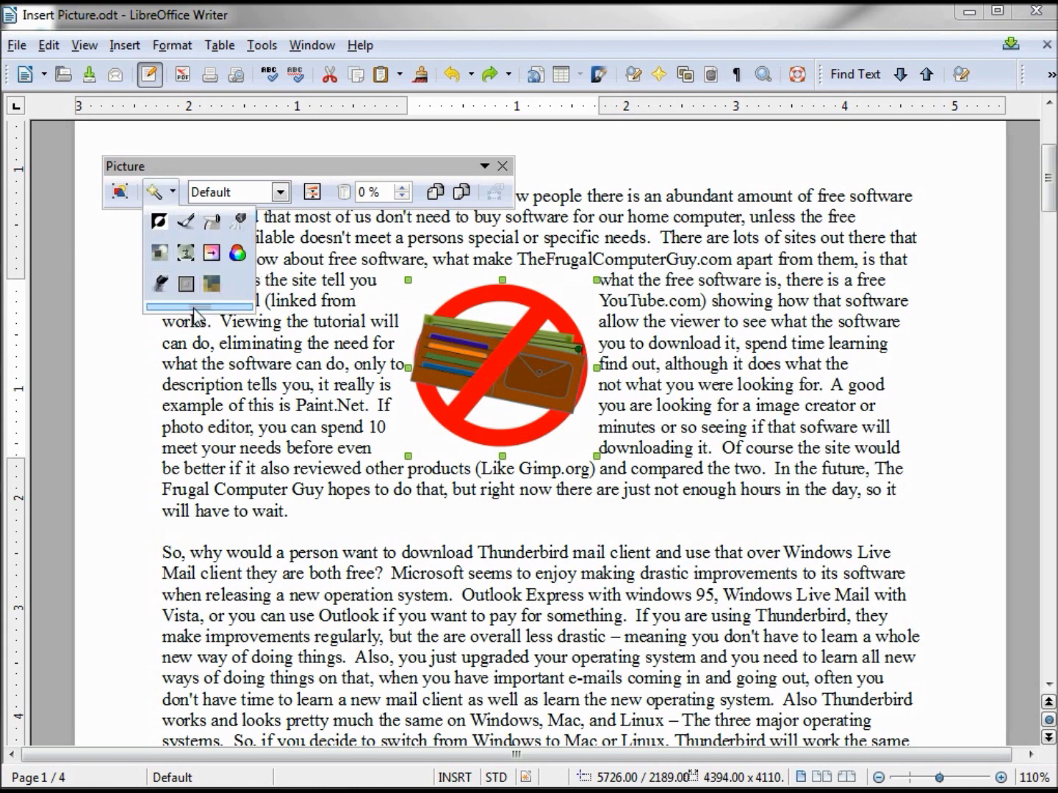
drag(194, 316, 845, 256)
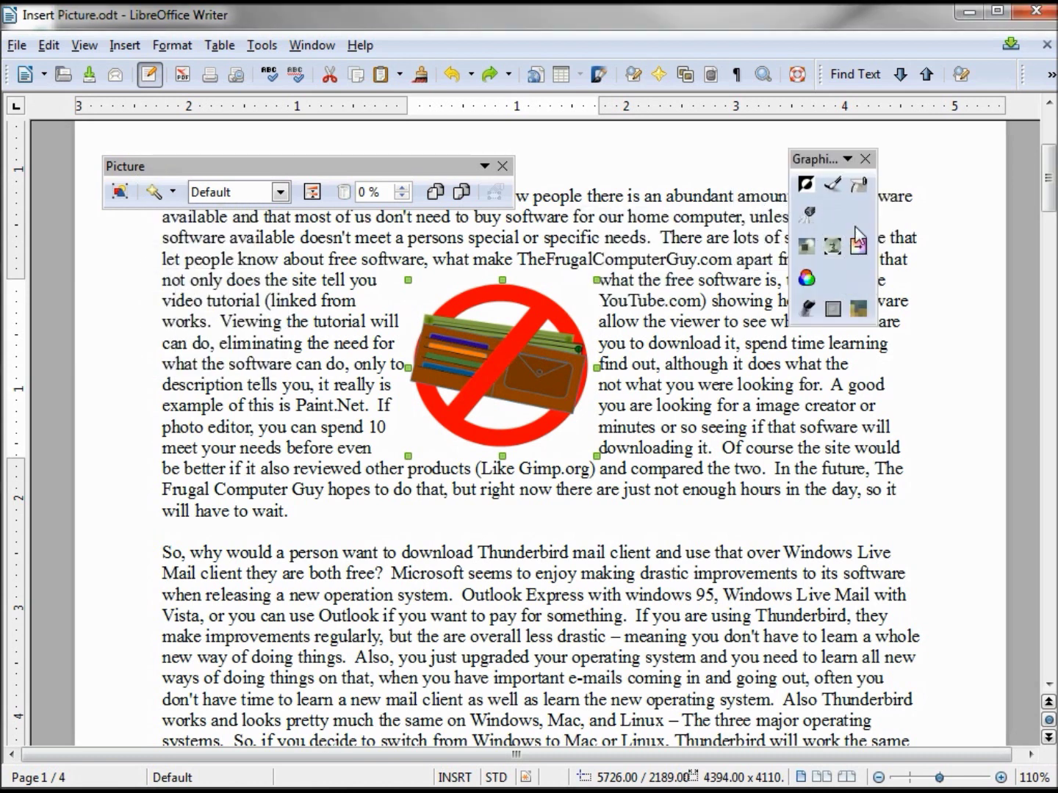
drag(877, 220, 928, 210)
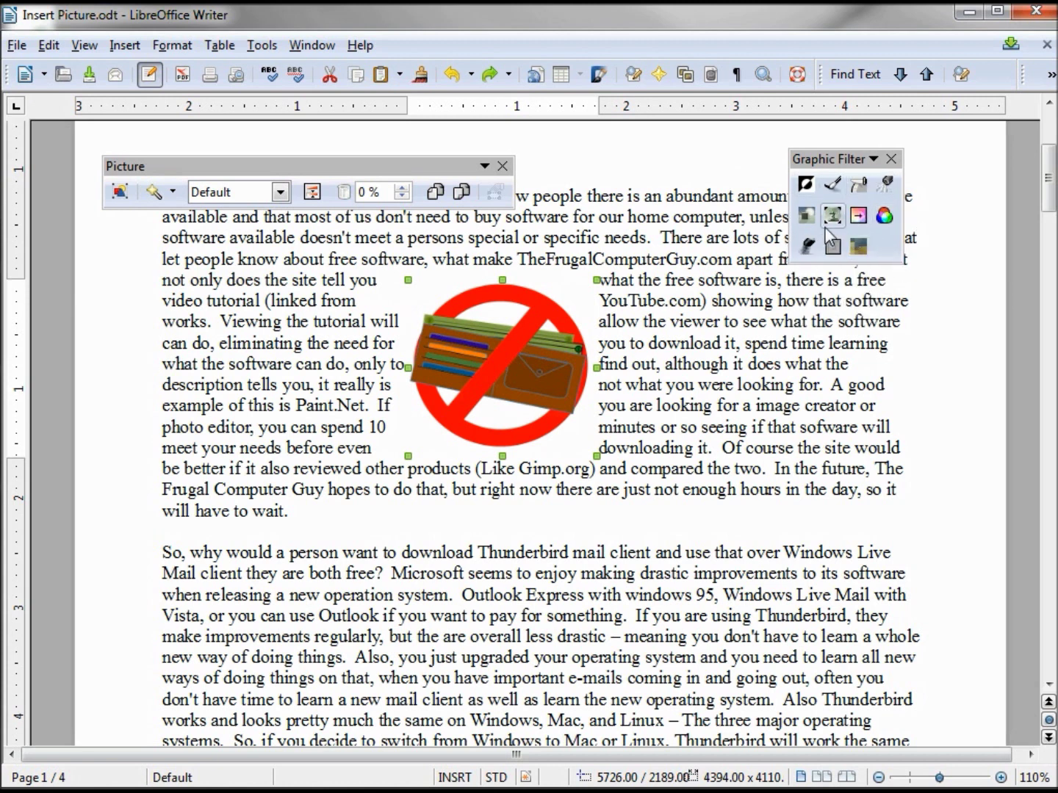
click(806, 187)
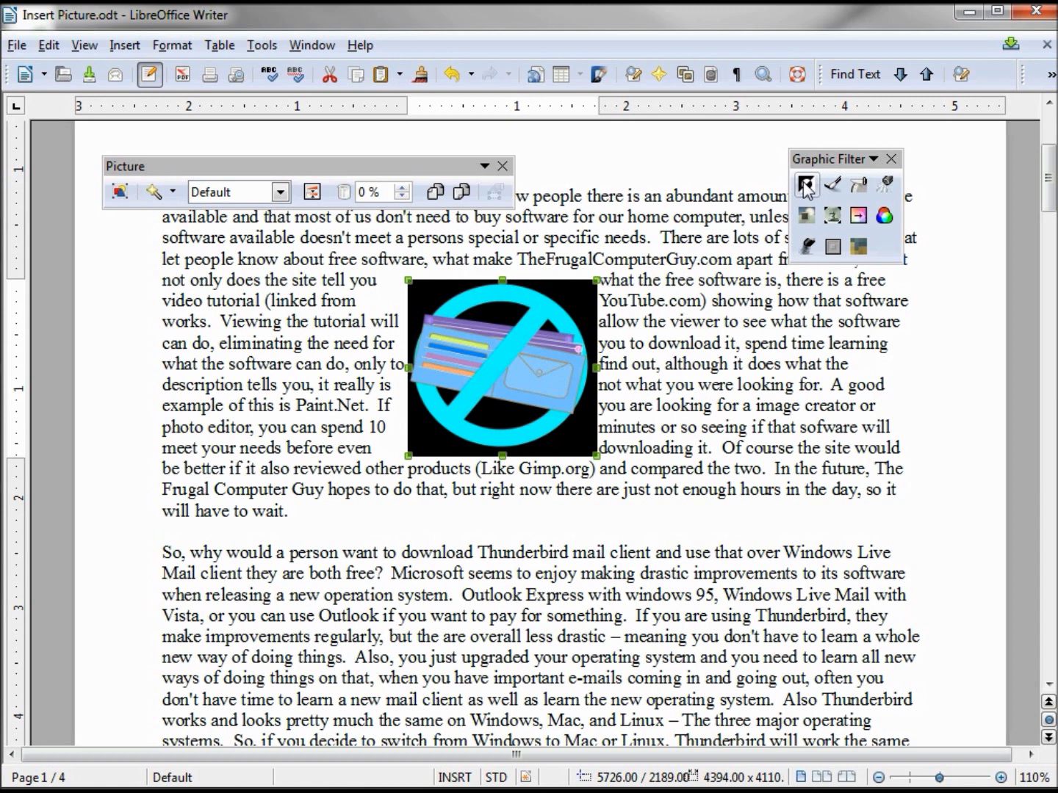
click(805, 186)
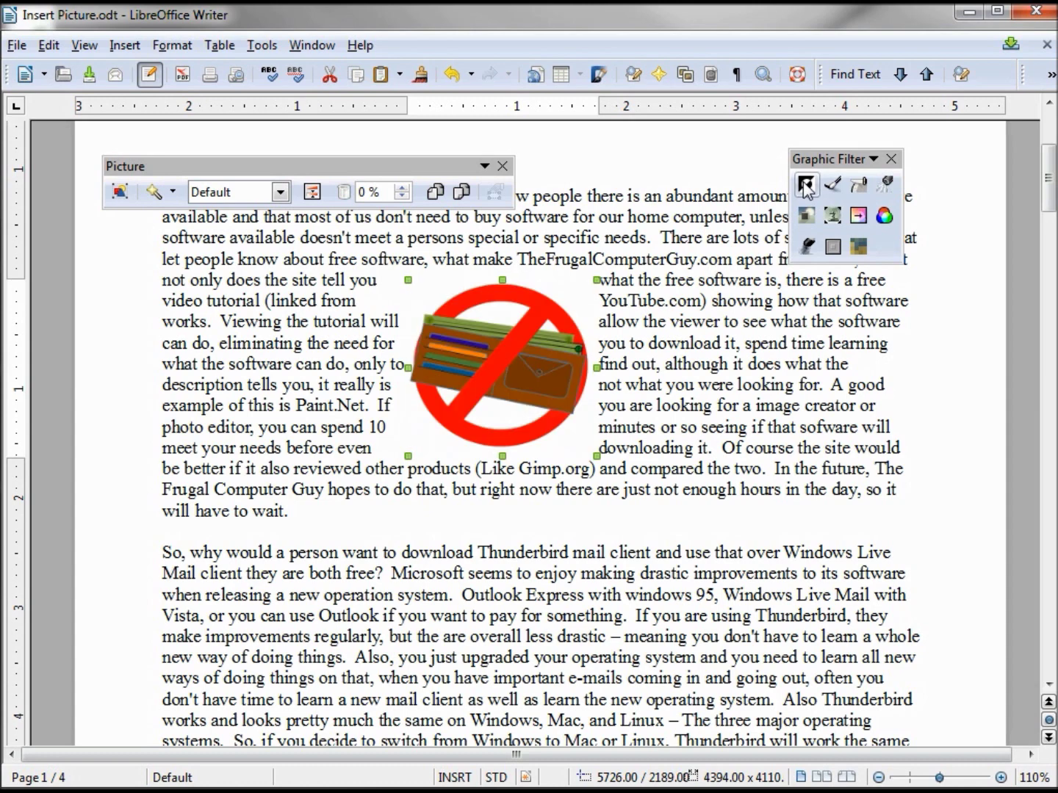
click(833, 247)
Step: Test several Relief light sources, apply it lit from bottom-middle, then undo it
drag(686, 305, 725, 448)
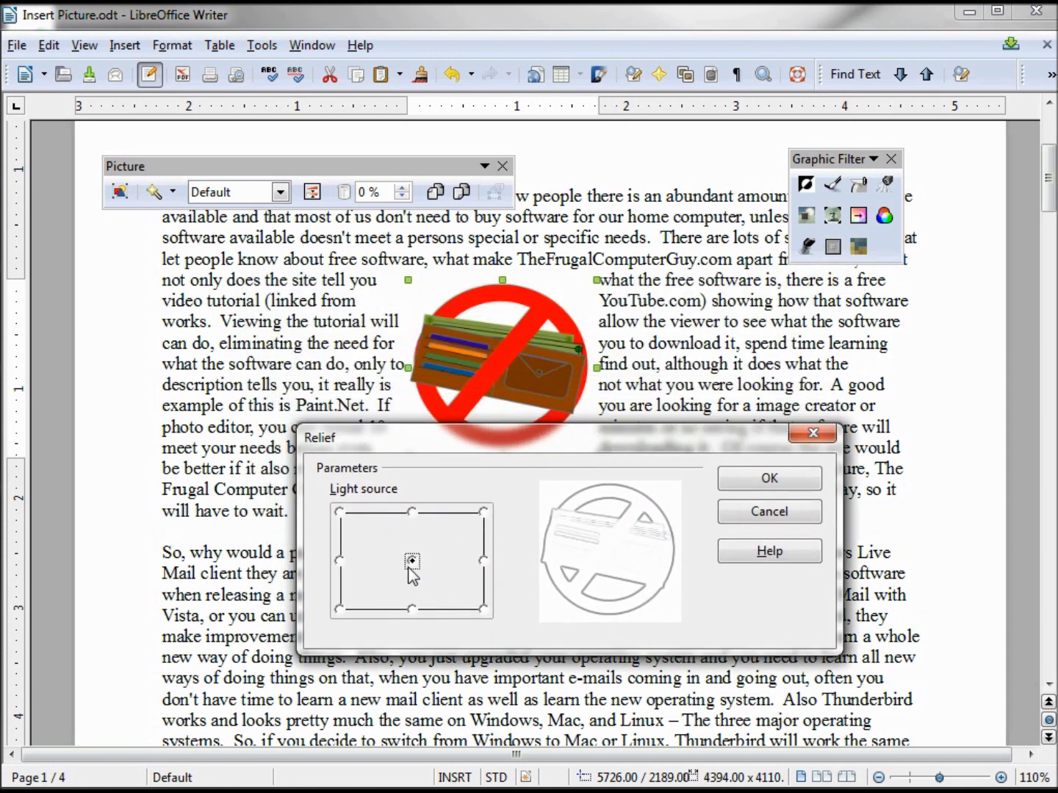
click(339, 610)
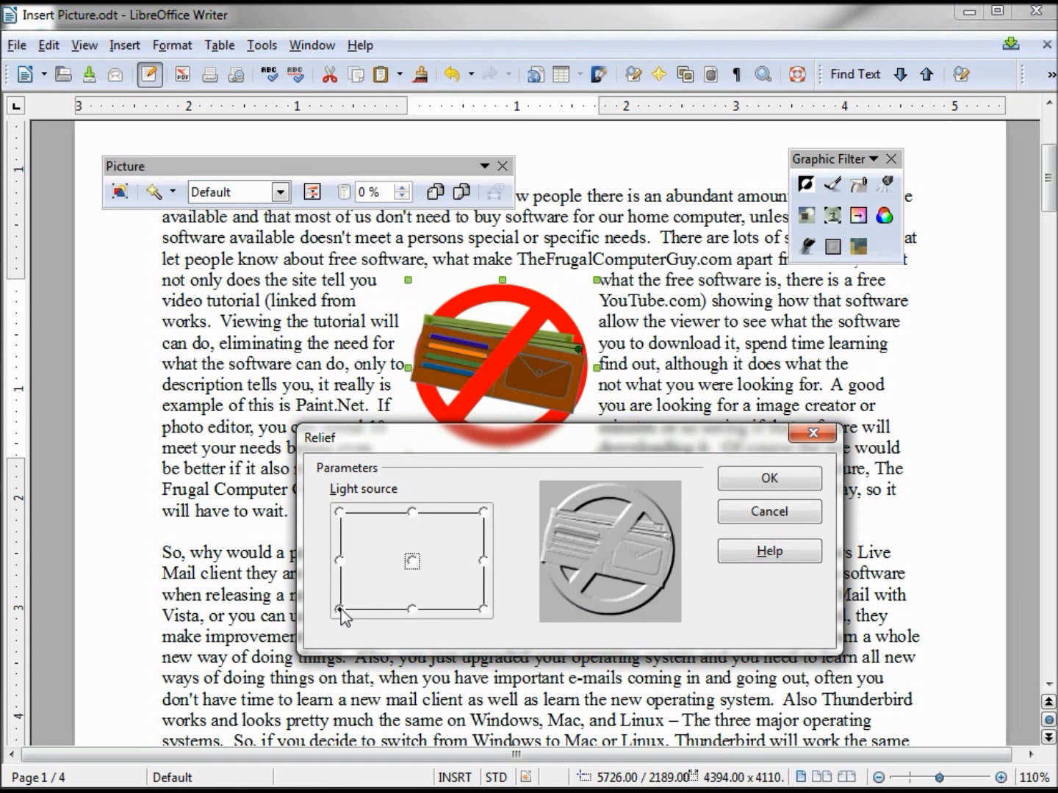
click(338, 512)
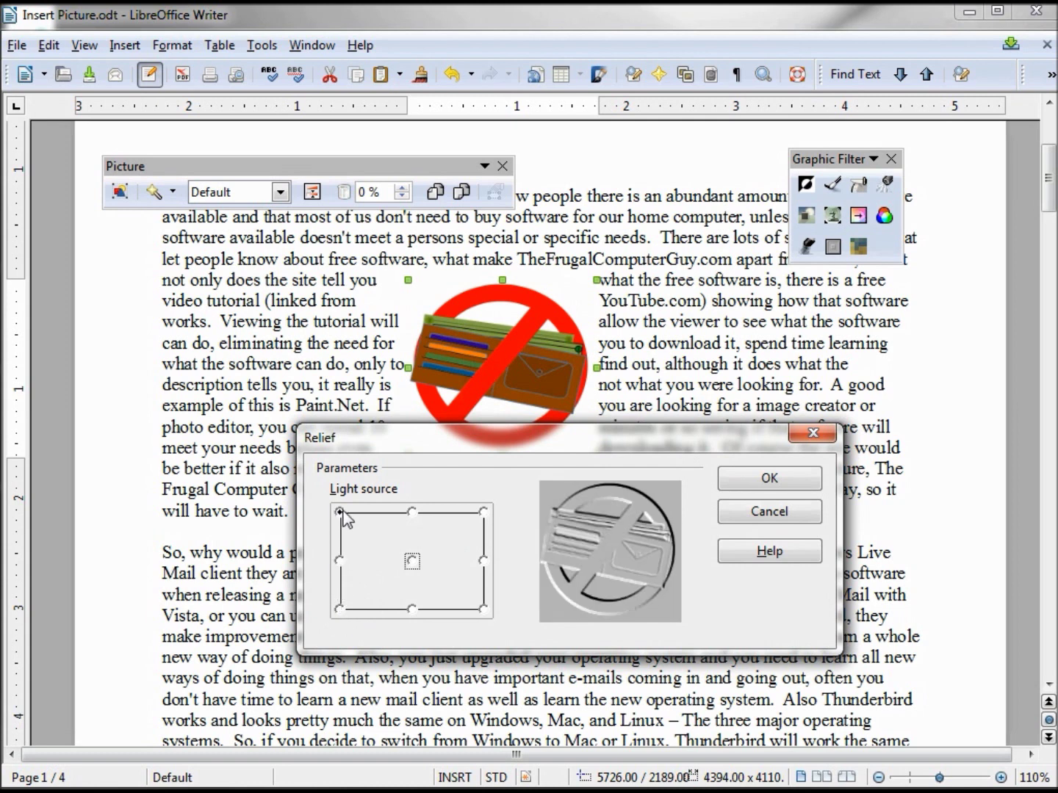
click(339, 563)
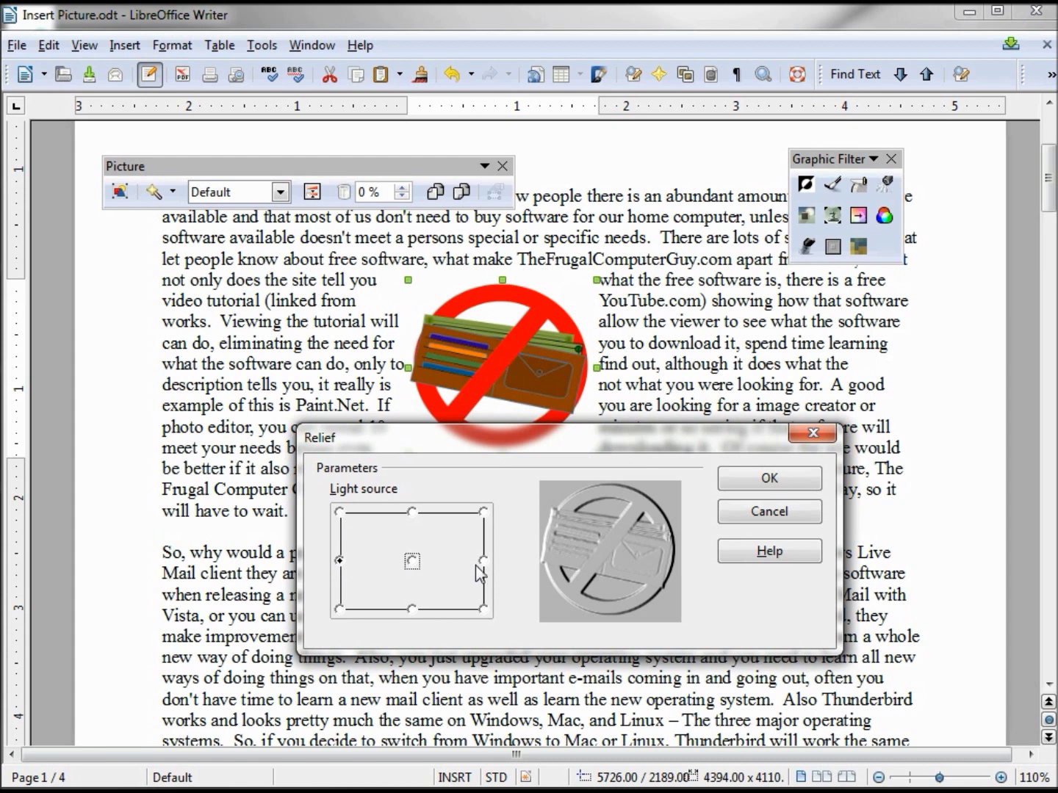
click(484, 609)
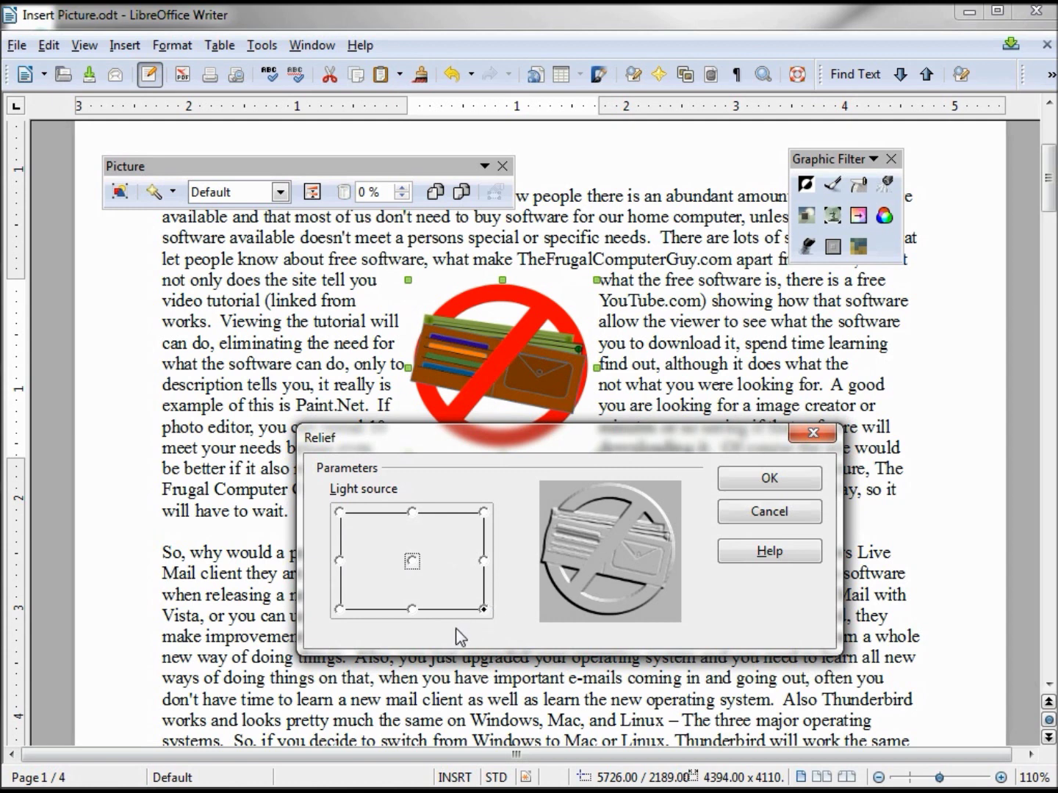
click(338, 608)
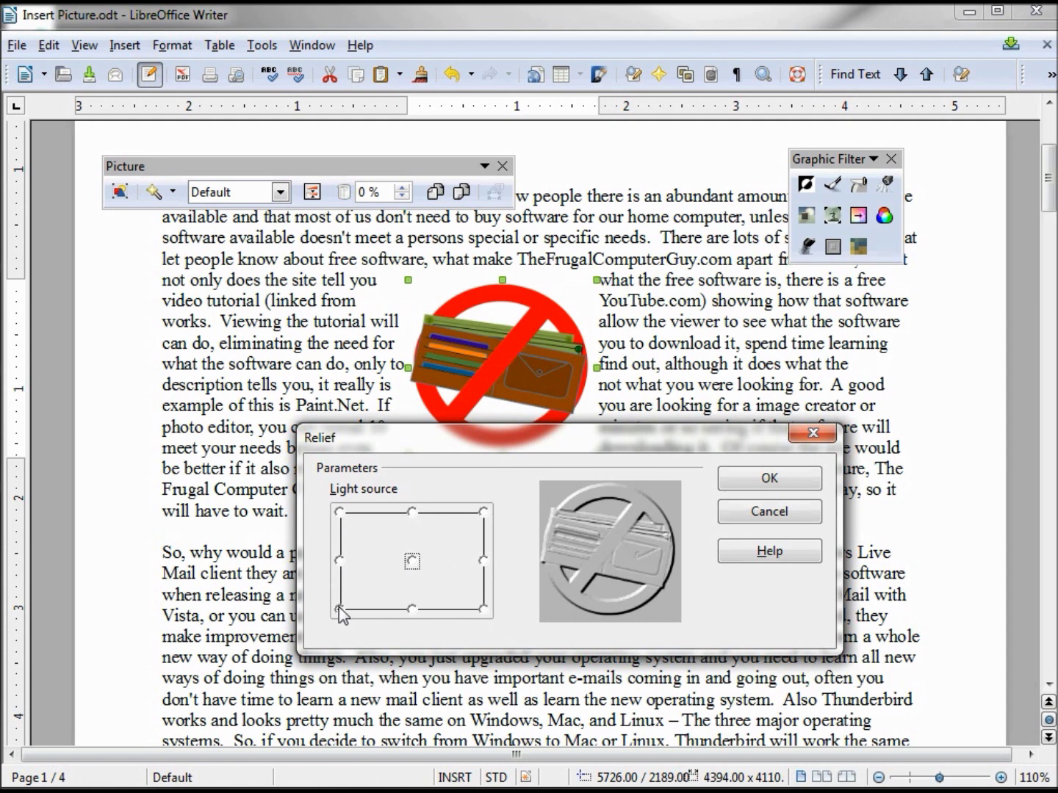
click(416, 515)
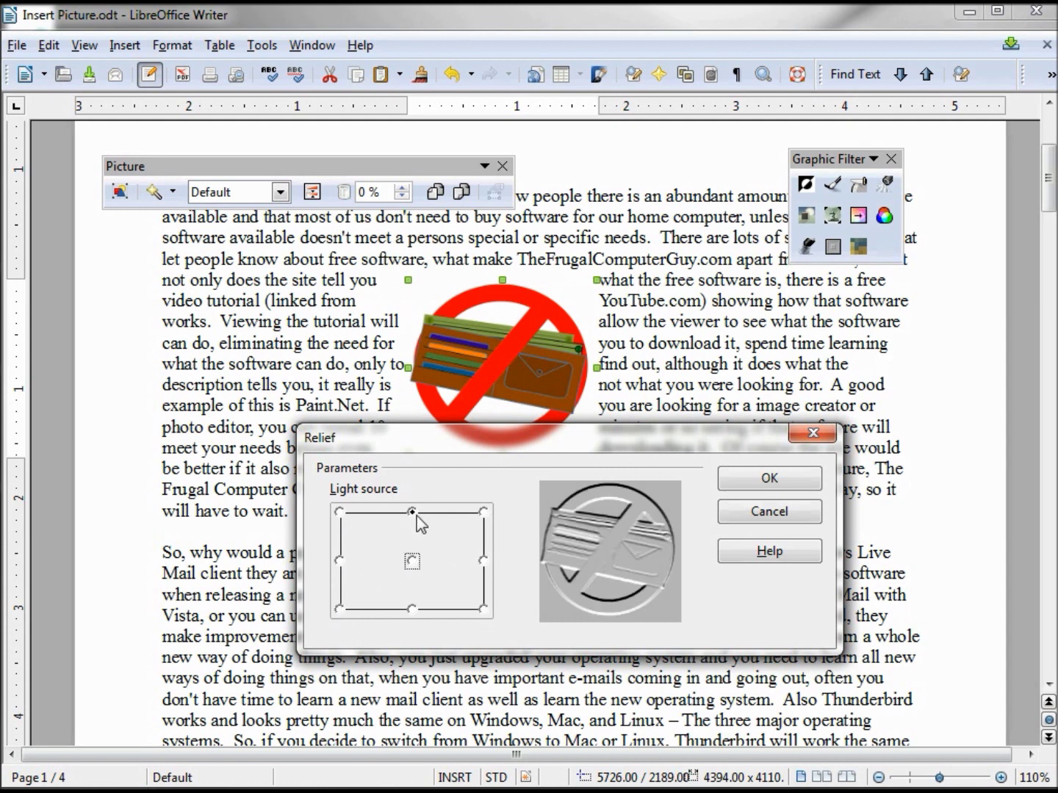
click(412, 609)
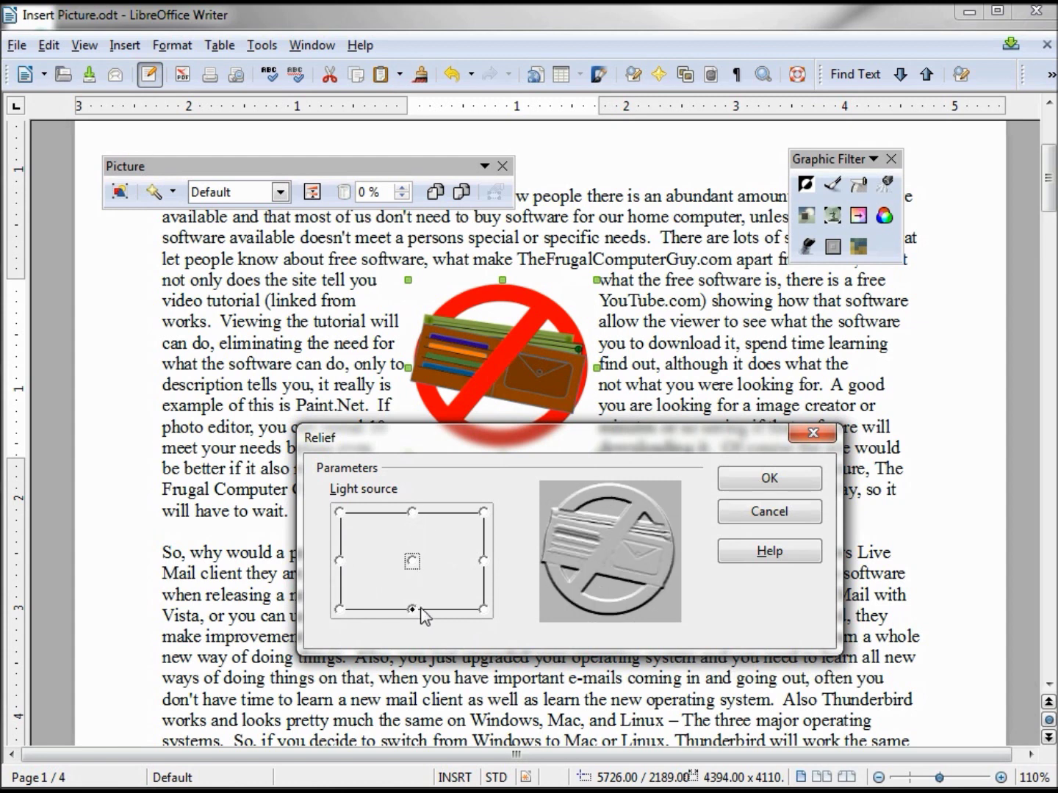
click(806, 485)
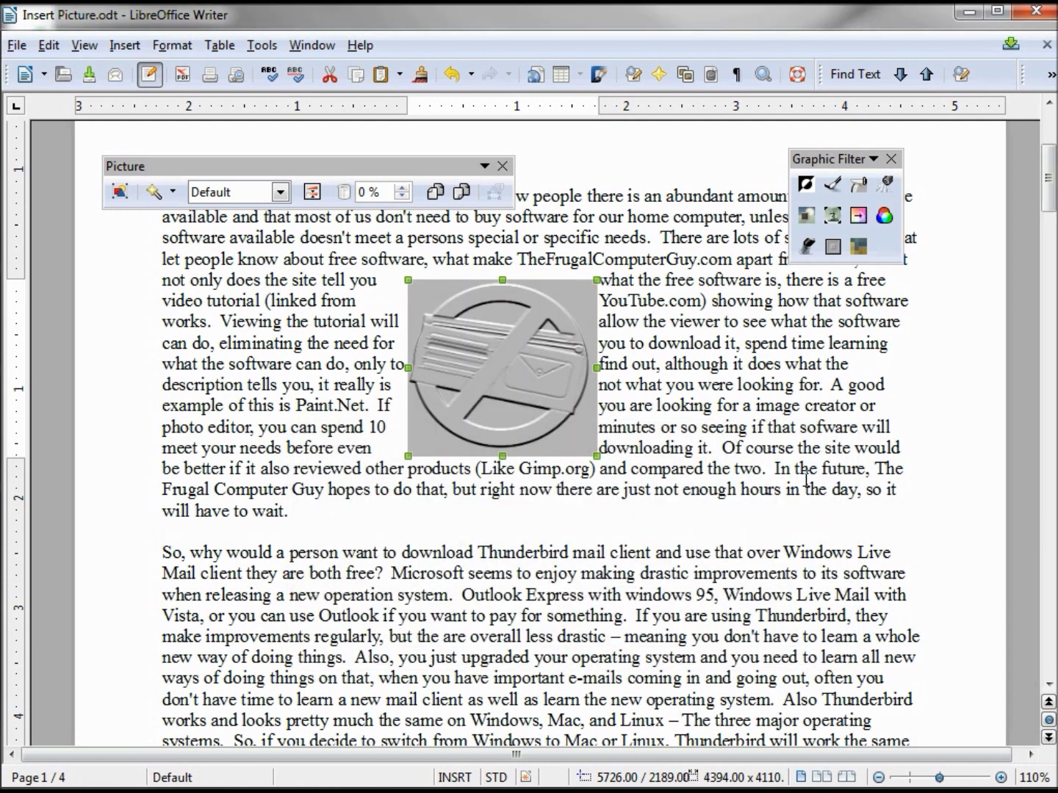
click(455, 75)
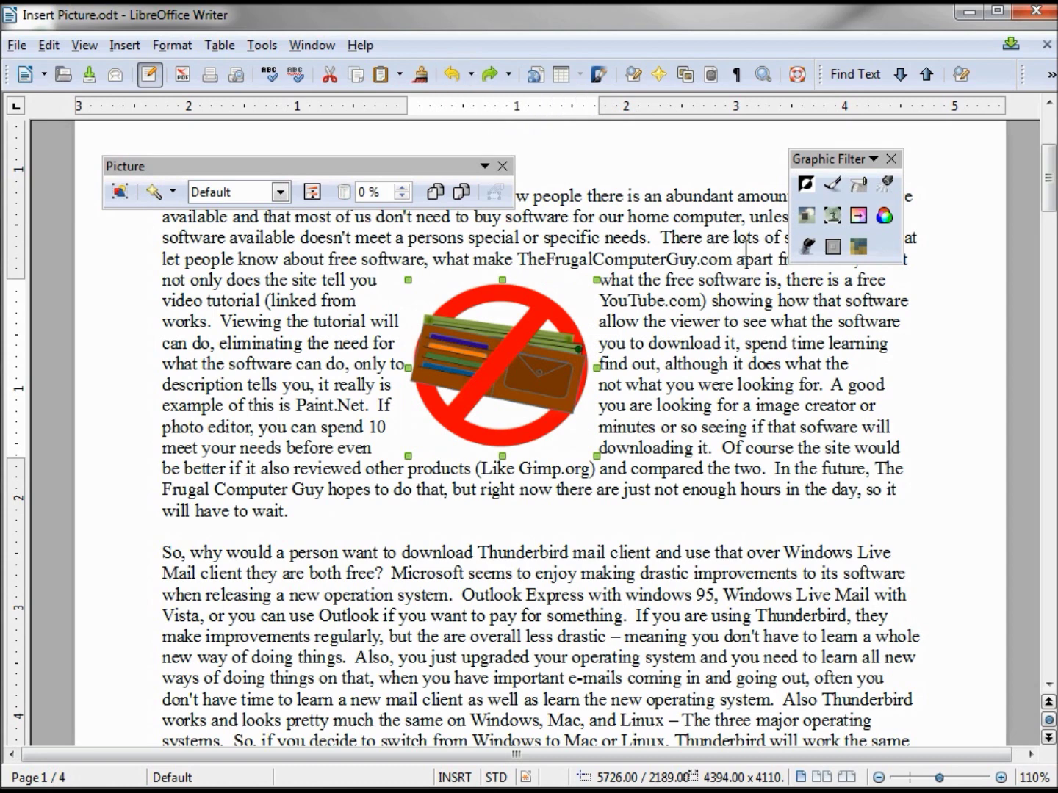
Step: Open the Mosaic filter and raise the tile width to 11 pixels
click(858, 248)
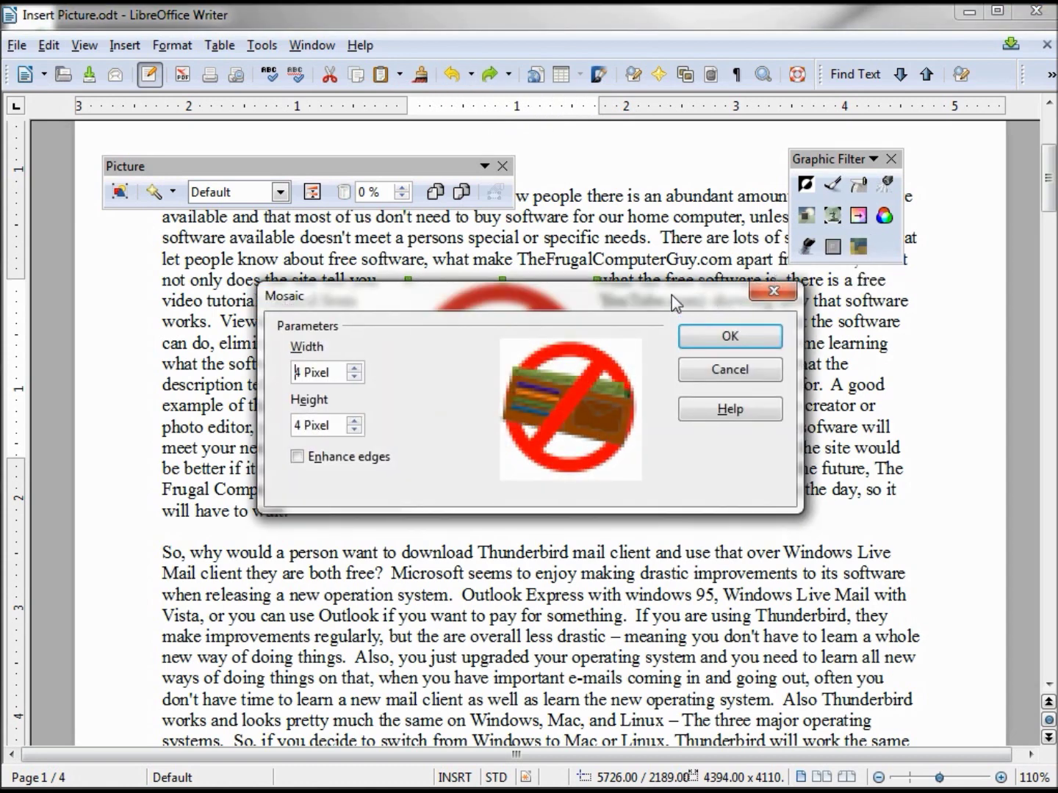
drag(671, 294, 728, 481)
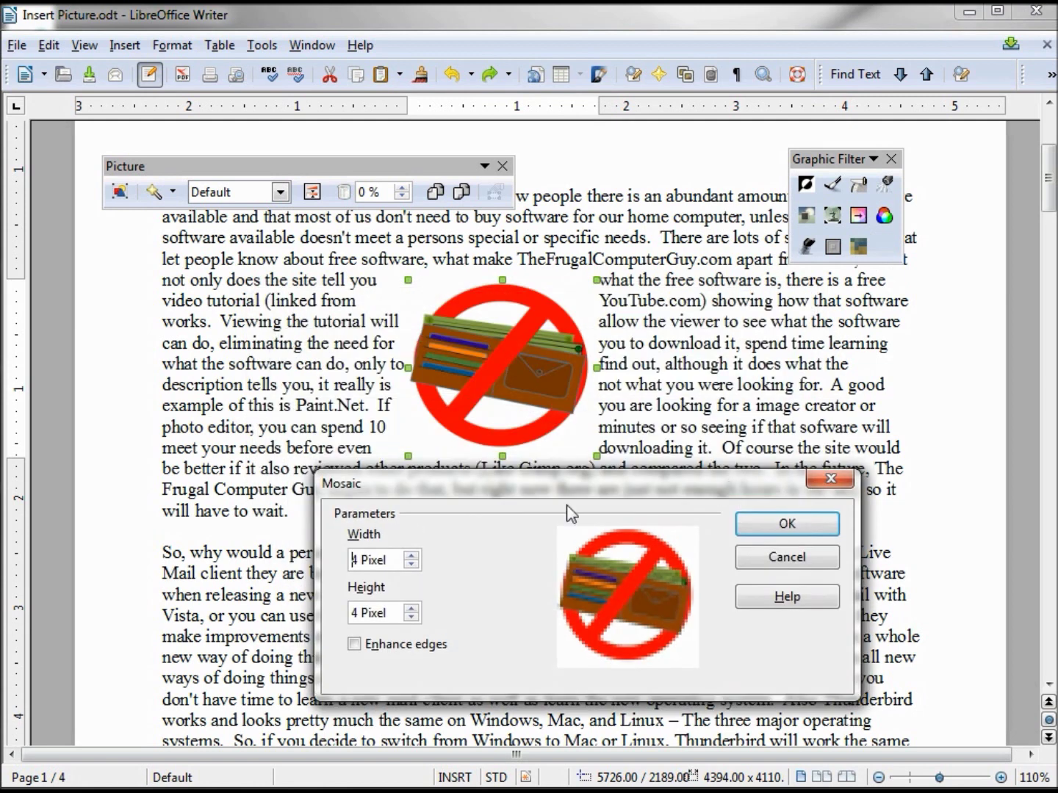
click(413, 556)
click(412, 556)
click(412, 556)
click(412, 557)
click(412, 556)
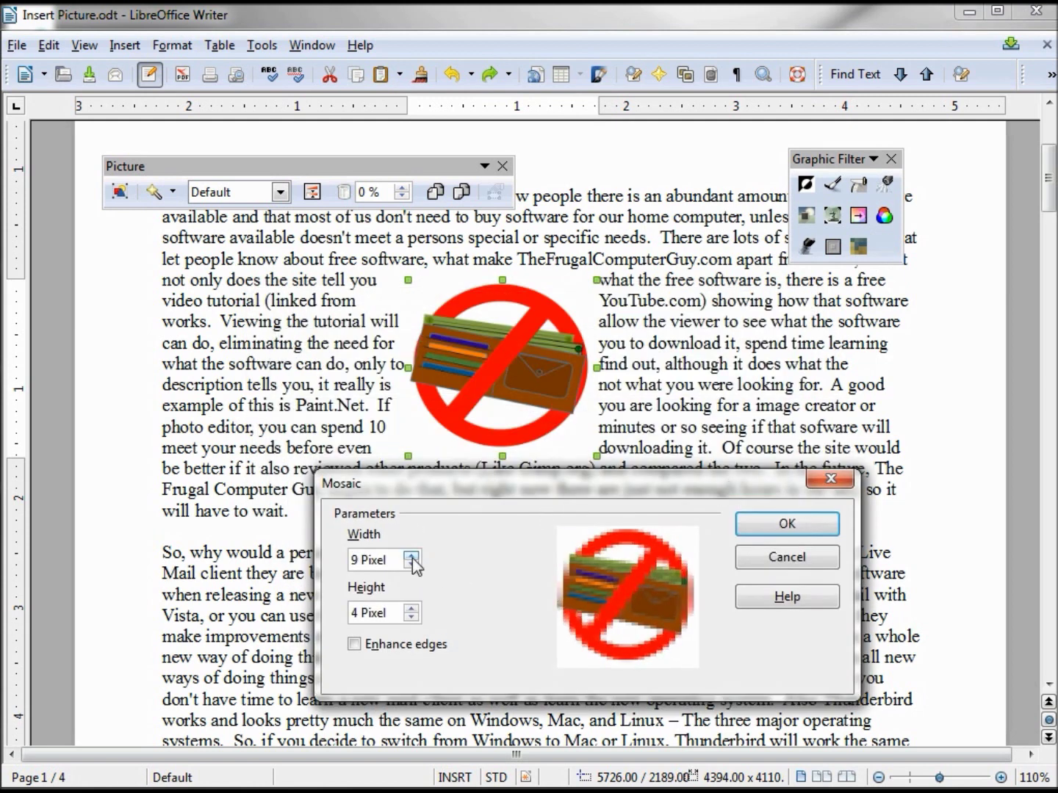
click(412, 556)
click(412, 556)
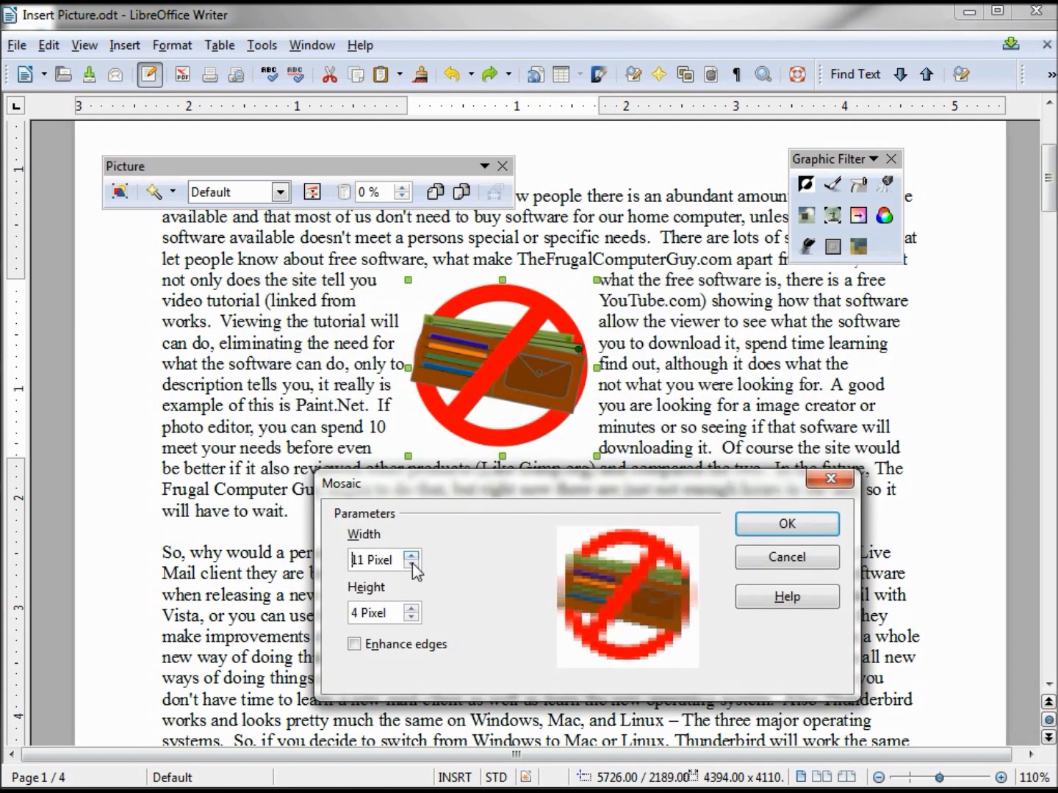
Step: Raise the mosaic tile height to 11 pixels, apply it, then undo it
click(413, 609)
click(413, 609)
click(412, 609)
click(412, 610)
click(412, 609)
click(413, 610)
click(412, 609)
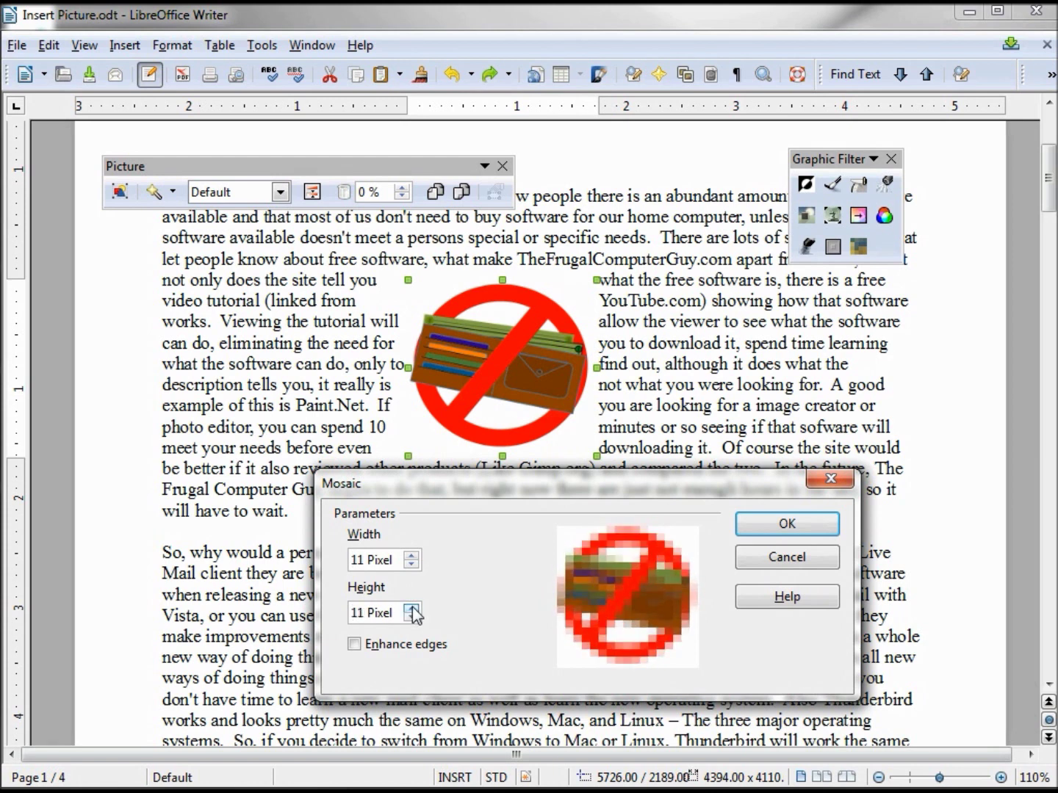
click(793, 523)
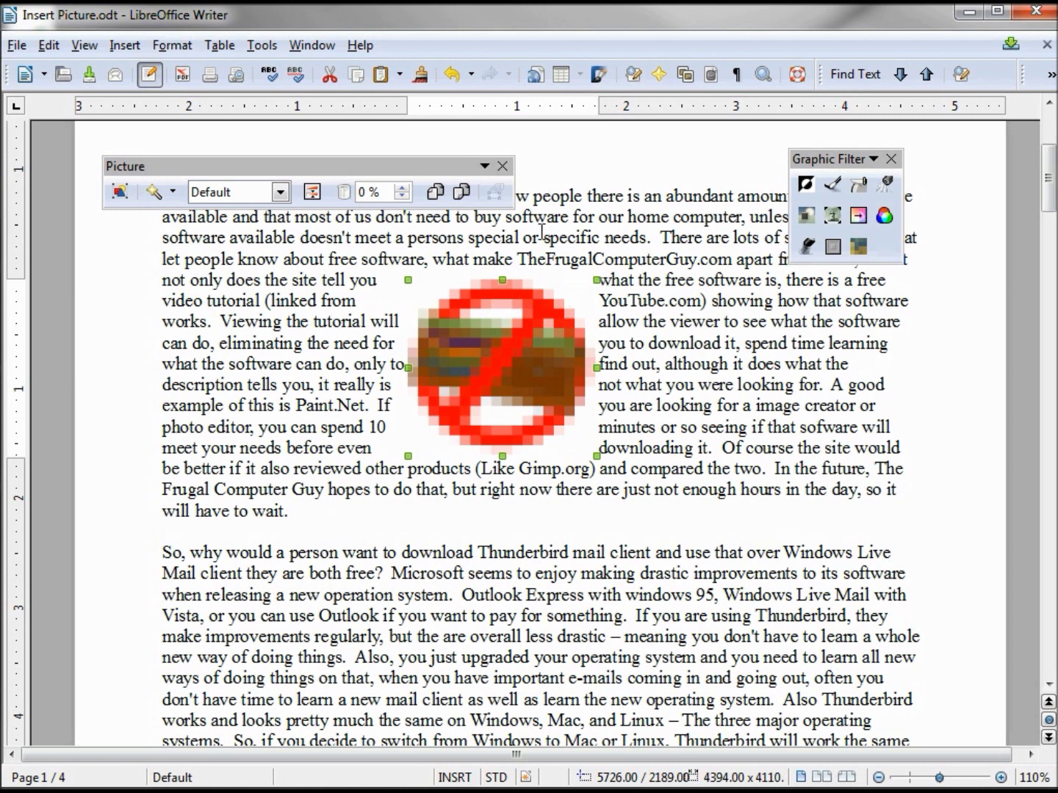
click(452, 75)
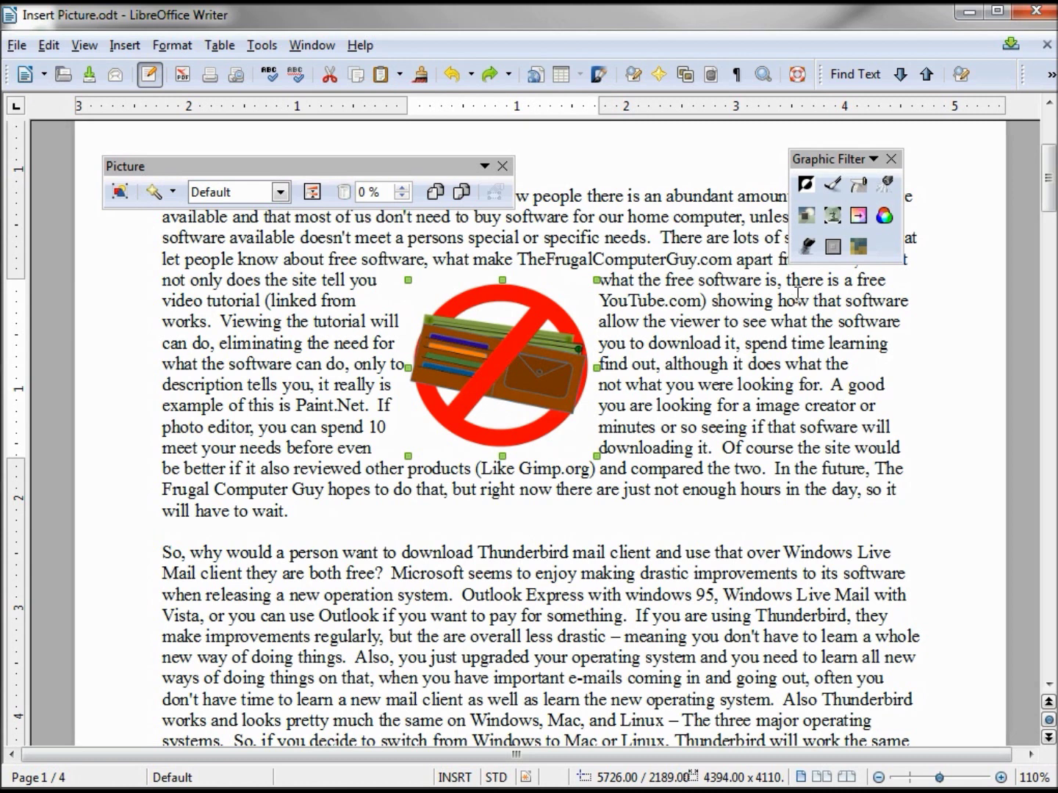
Step: Apply Charcoal Sketch six times, then undo three passes to lighten the sketch
click(810, 248)
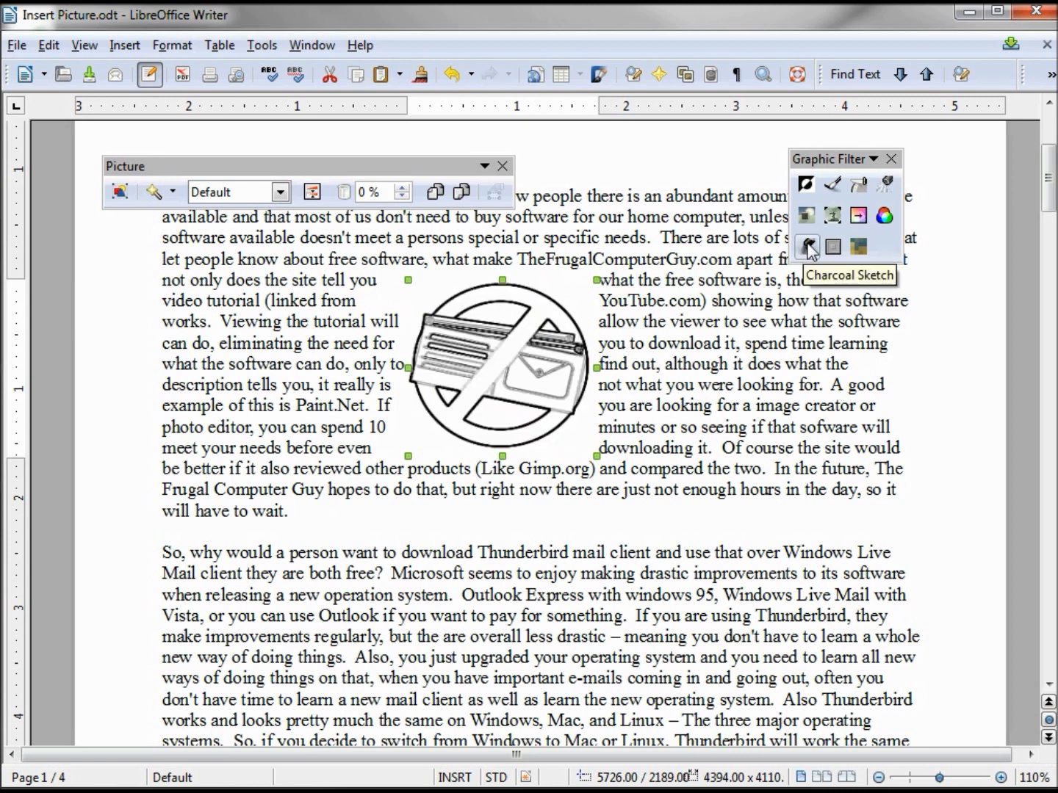
click(808, 248)
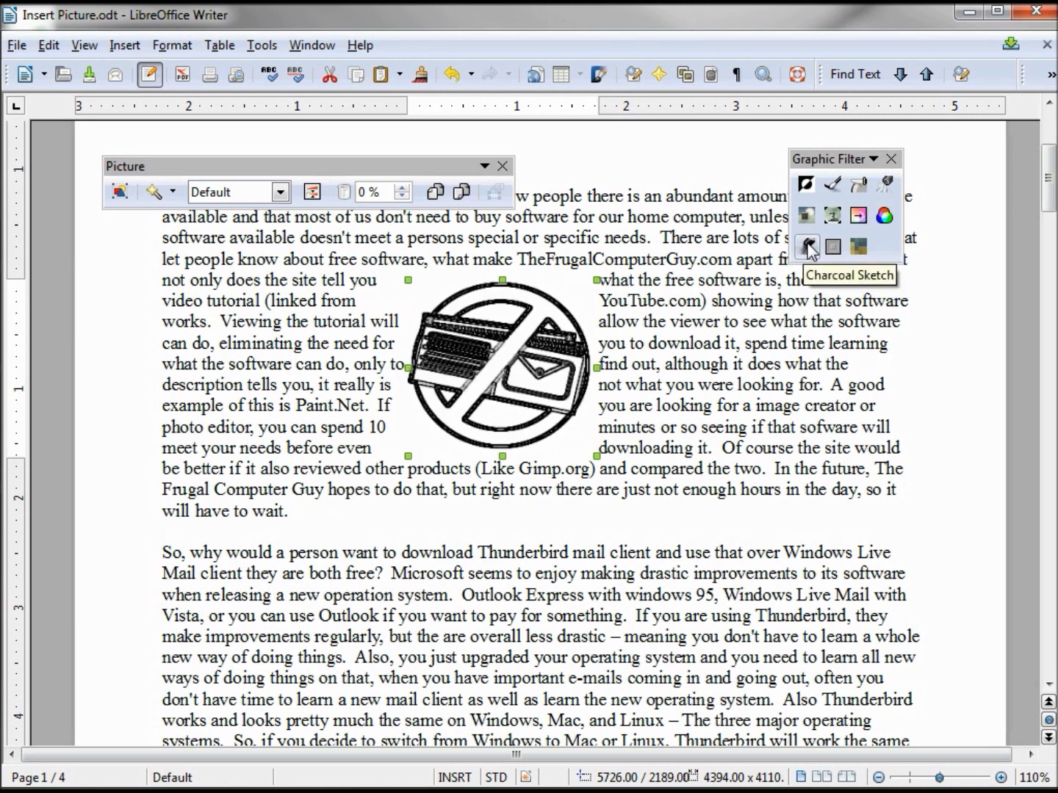
click(808, 248)
click(809, 247)
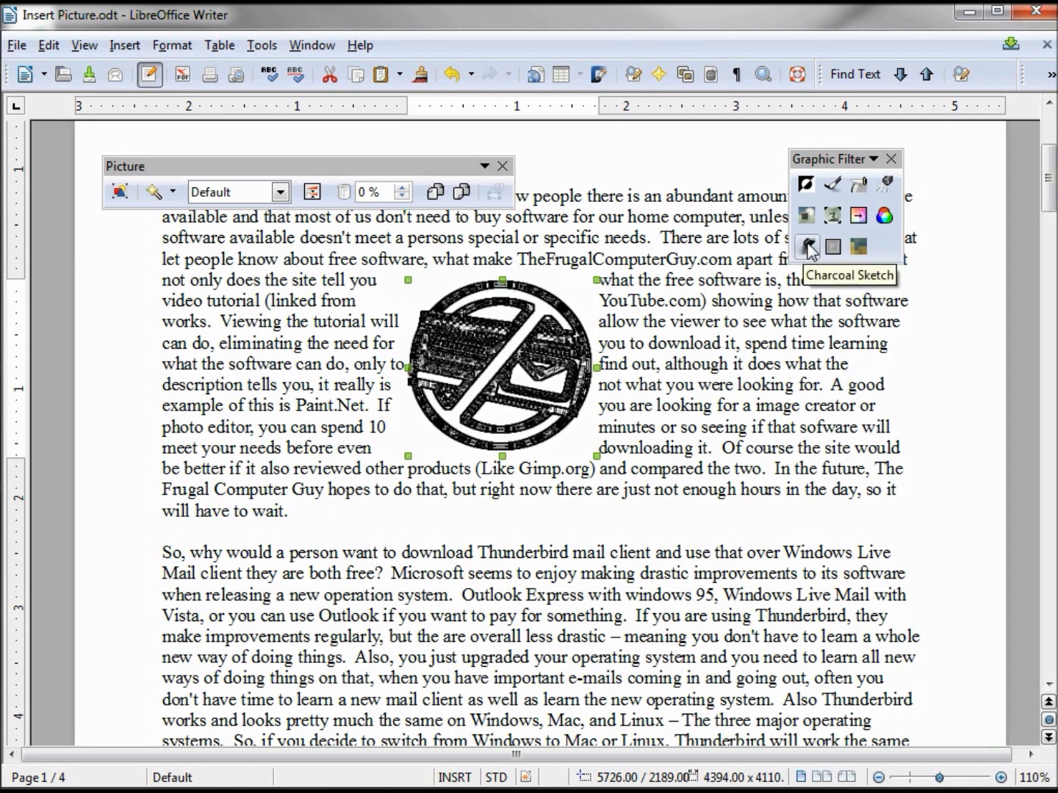
click(809, 248)
click(808, 248)
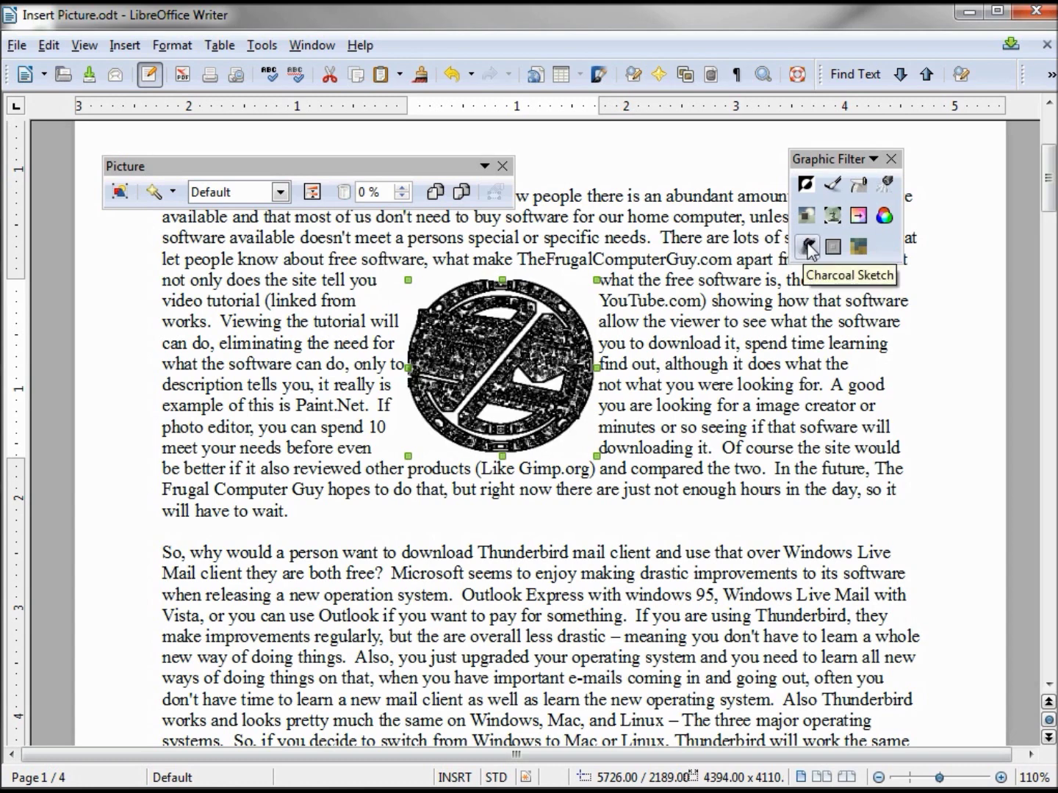
click(451, 75)
click(452, 75)
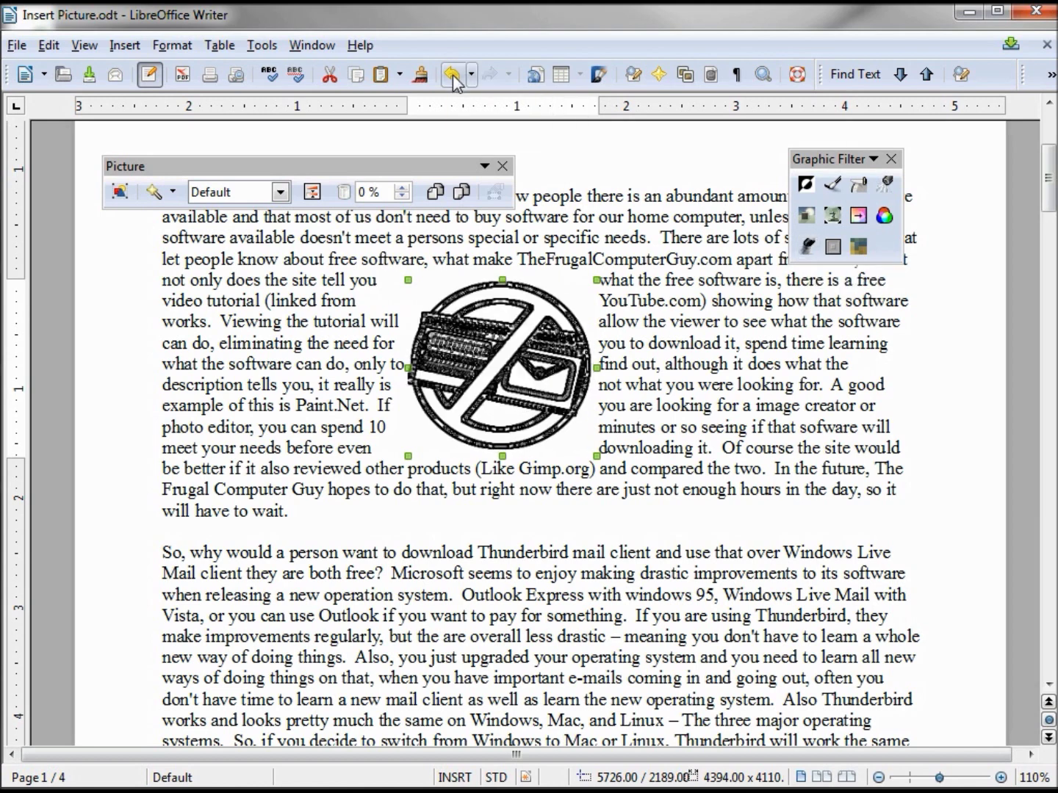
click(453, 74)
Step: Undo the remaining filter passes to restore the wallet's colours, then close the filter panel
click(451, 74)
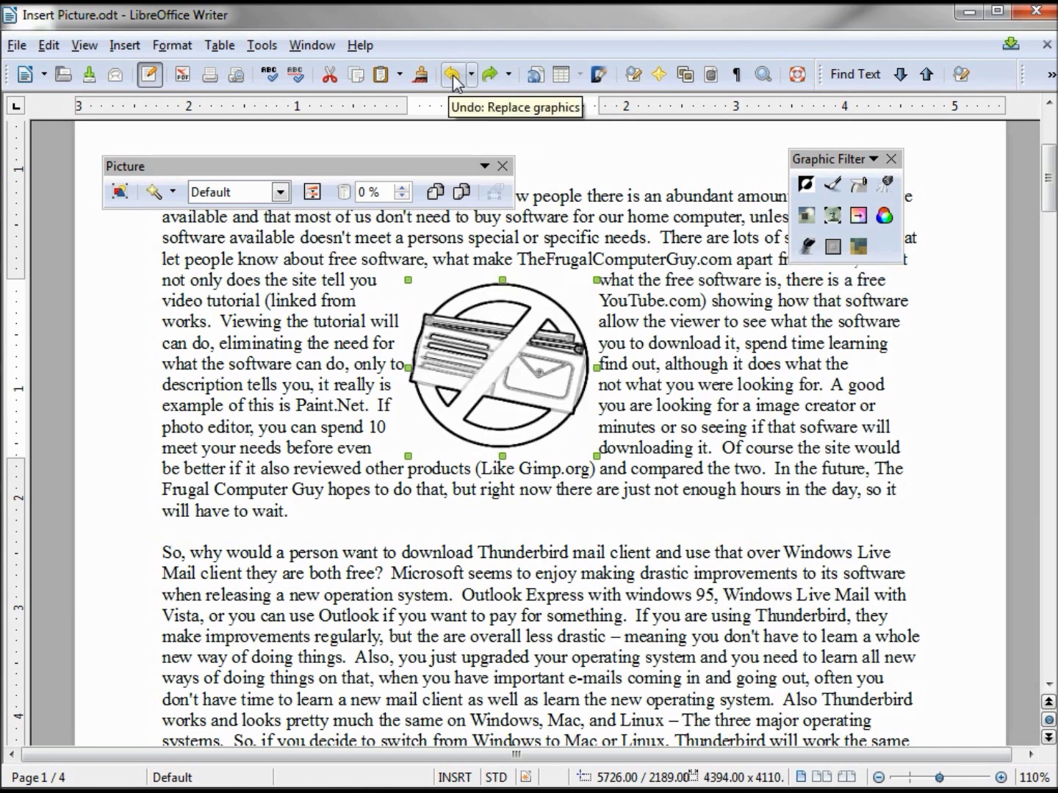
click(452, 74)
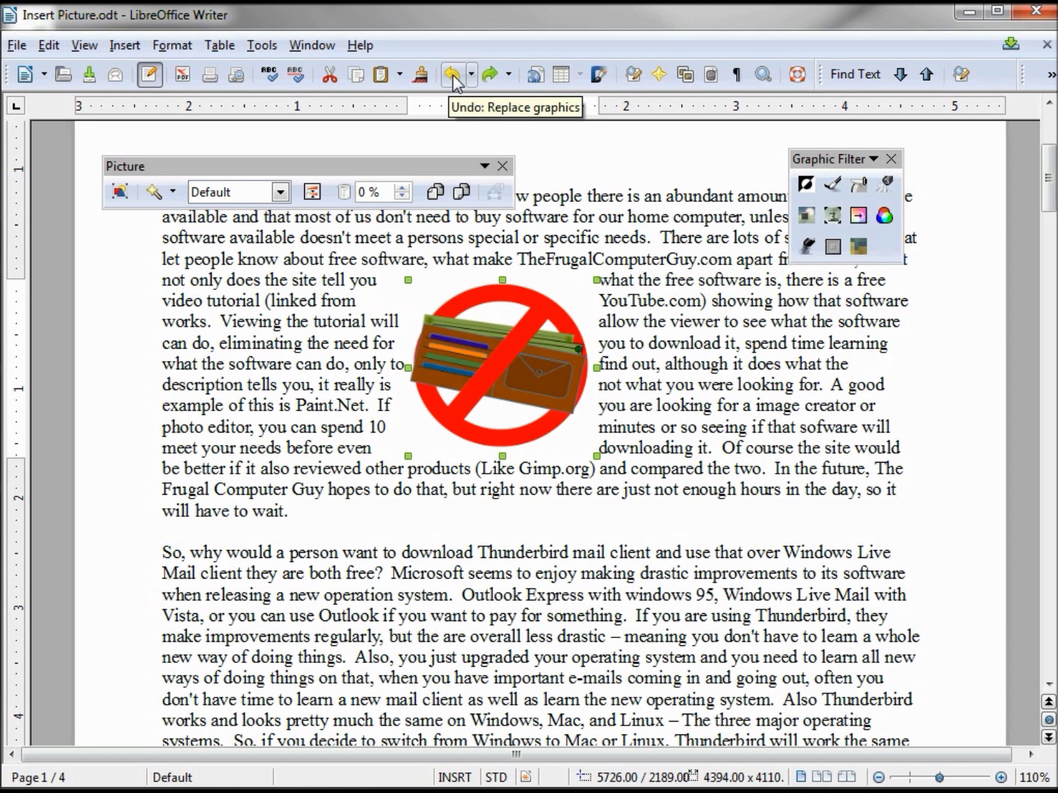
click(891, 159)
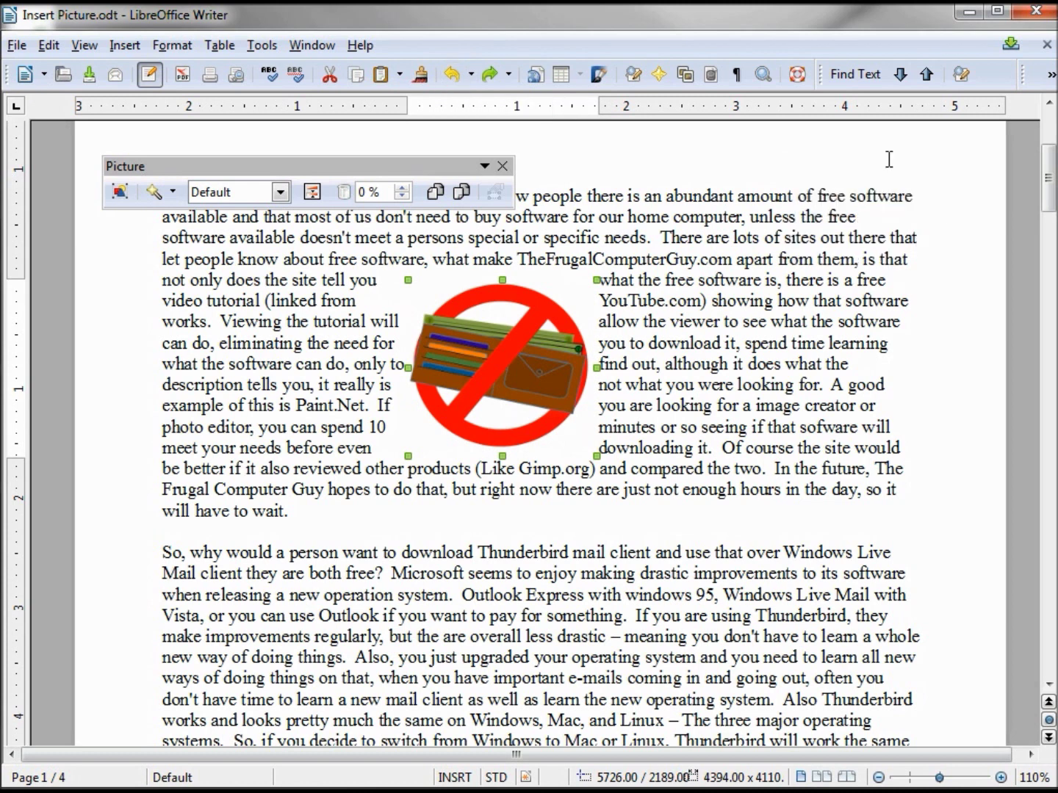
click(281, 193)
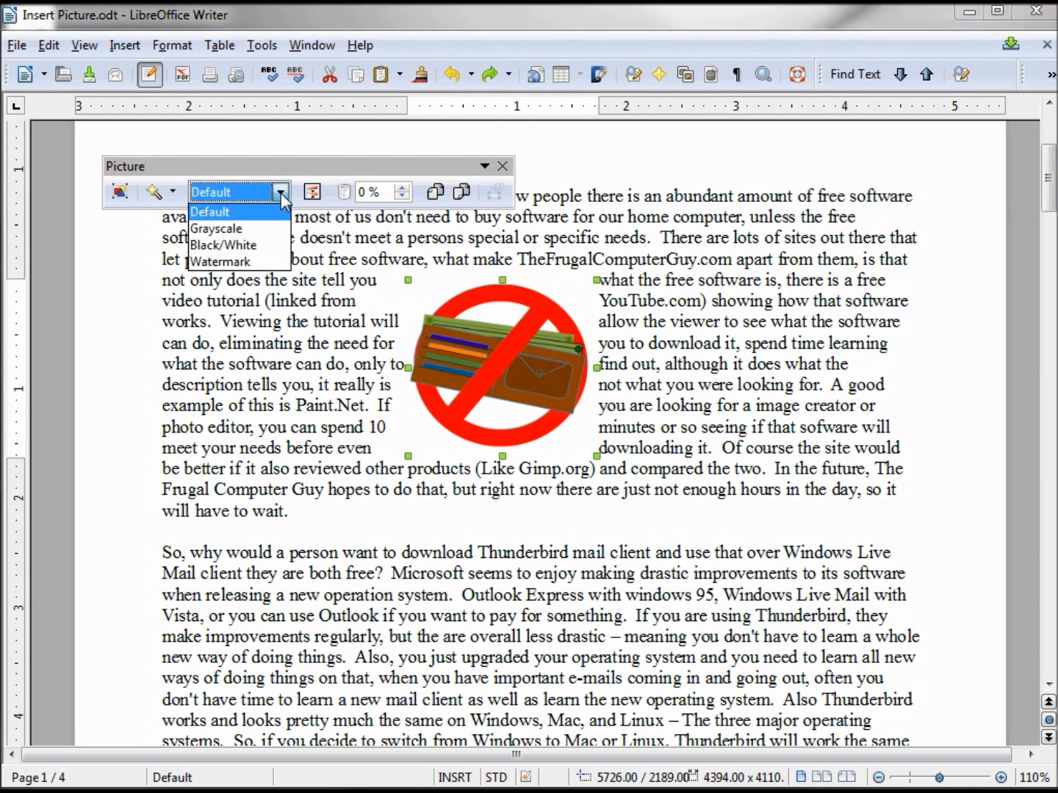
click(261, 234)
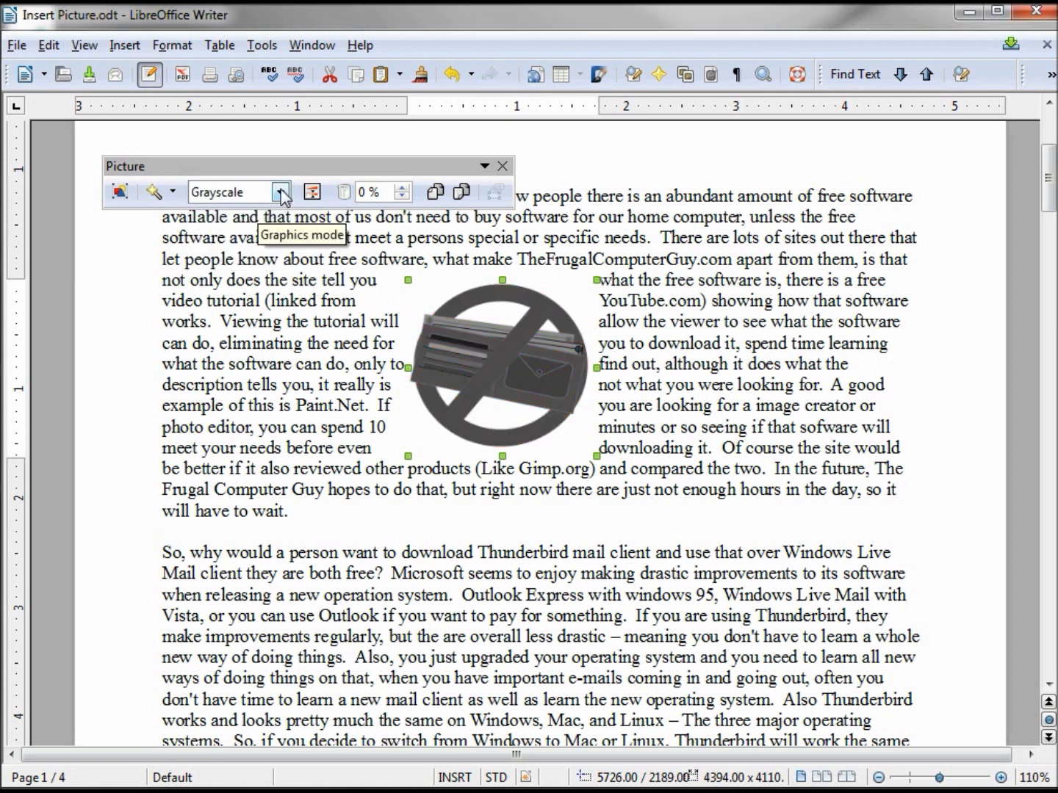
click(281, 193)
click(248, 248)
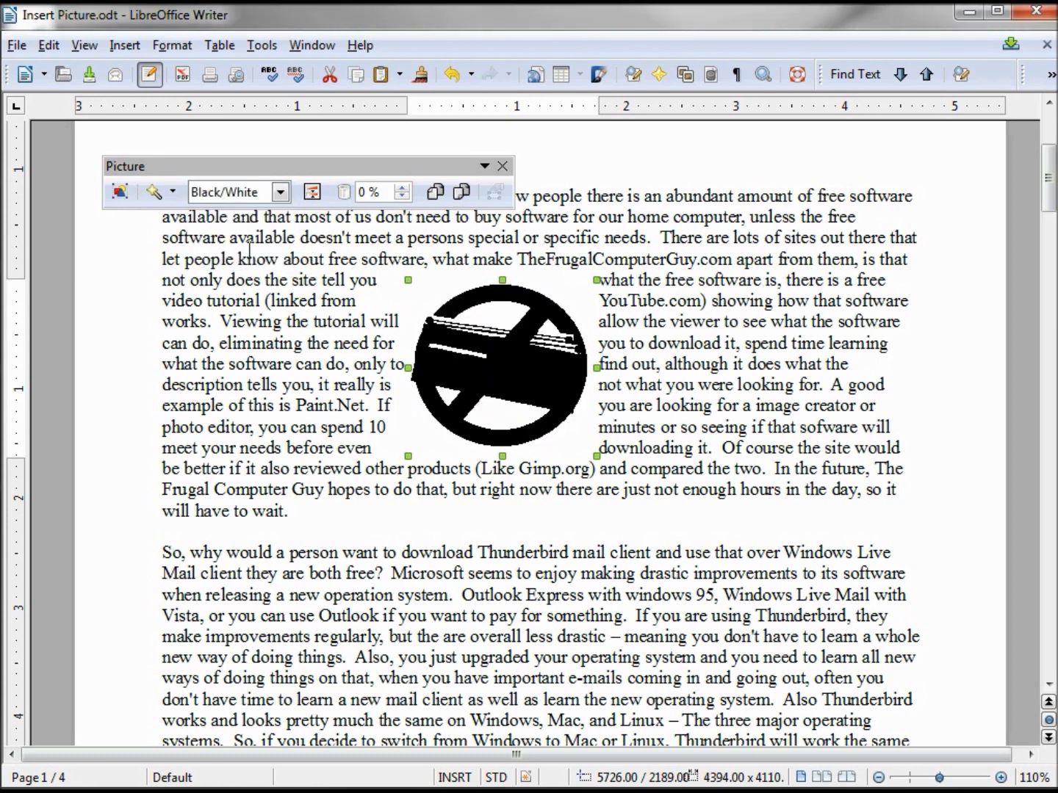
click(281, 193)
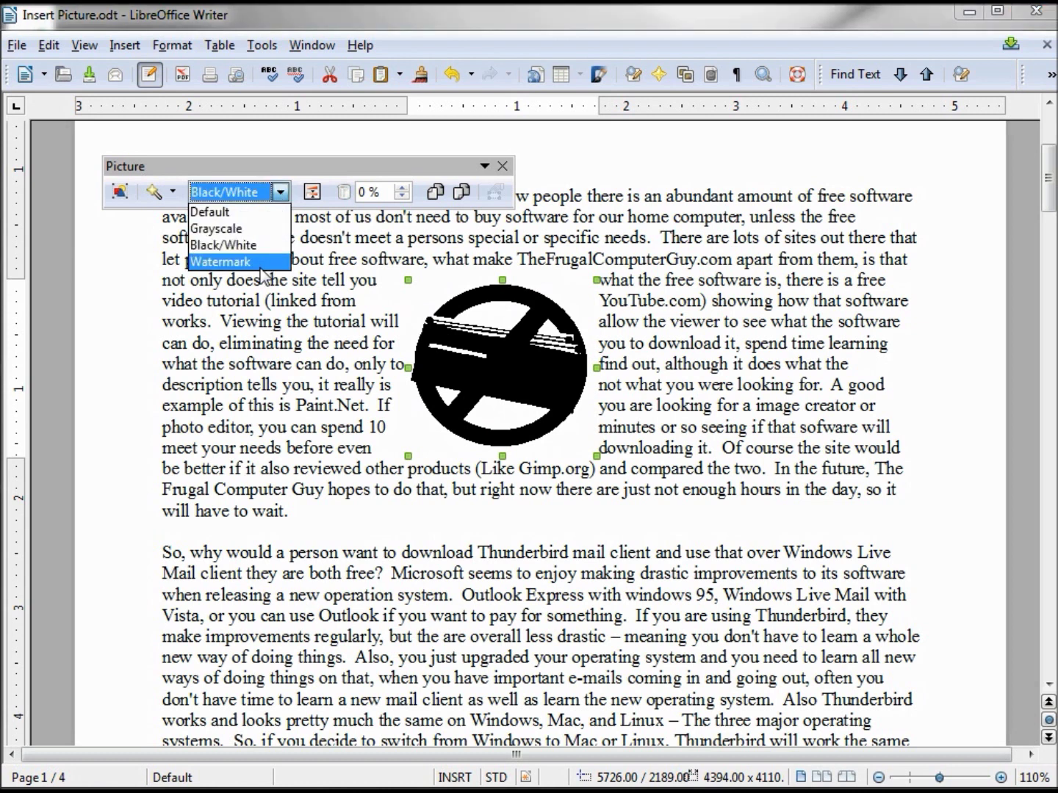
click(263, 266)
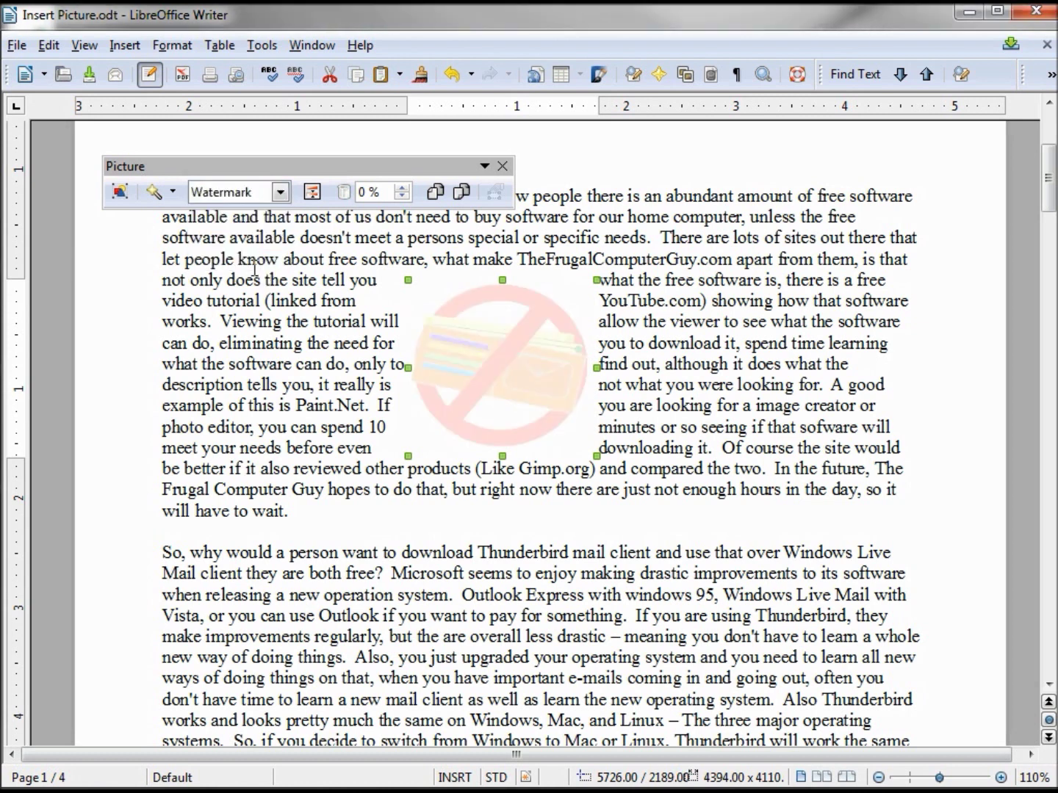
click(281, 194)
click(266, 209)
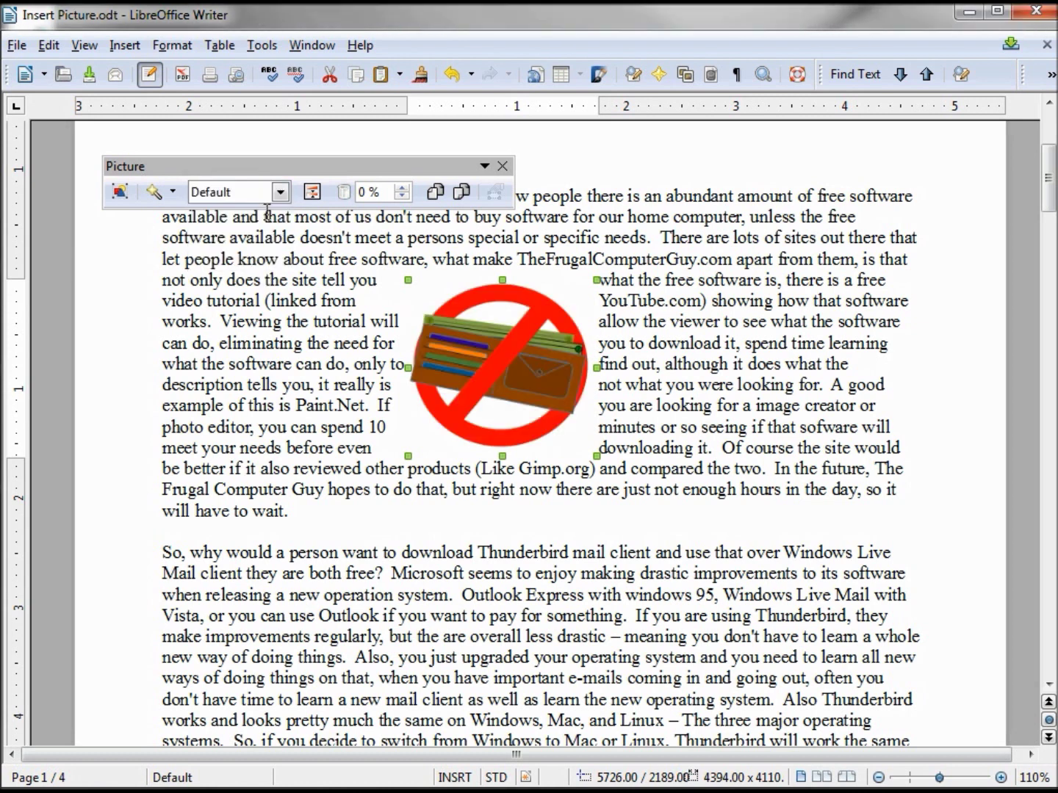
Step: Open the picture's Color adjustments and set Red and Green to -100 %
click(313, 193)
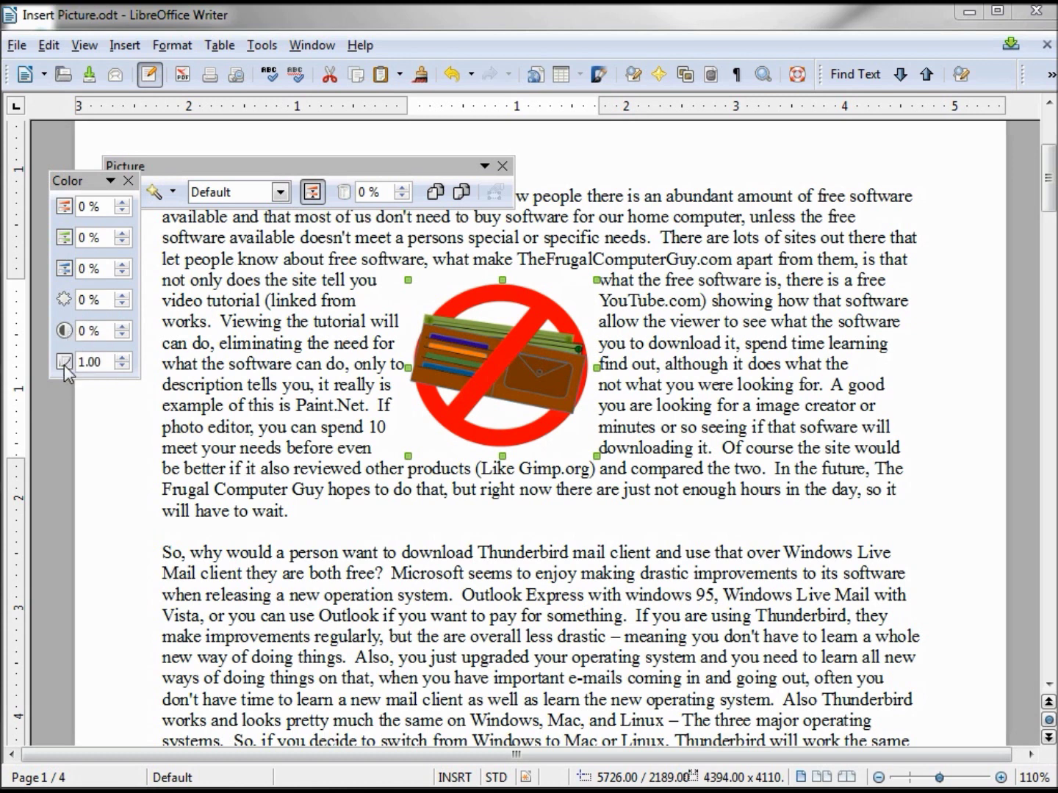
drag(102, 202, 70, 203)
text(100)
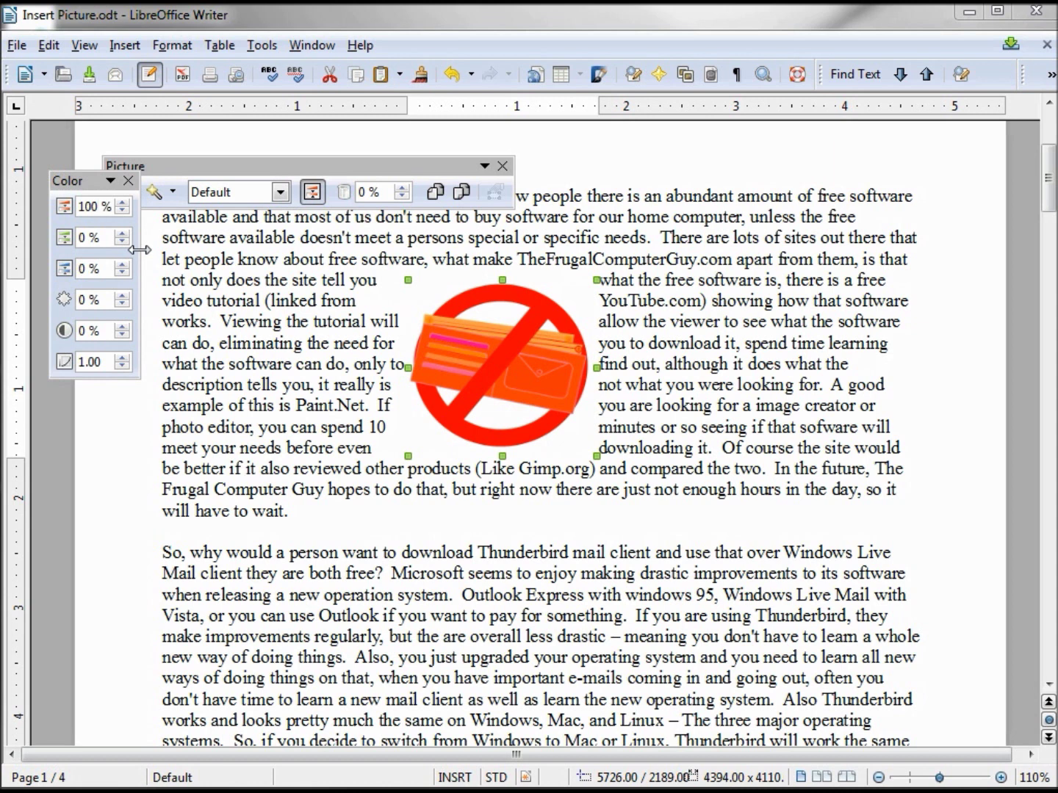
key(Home)
text(-)
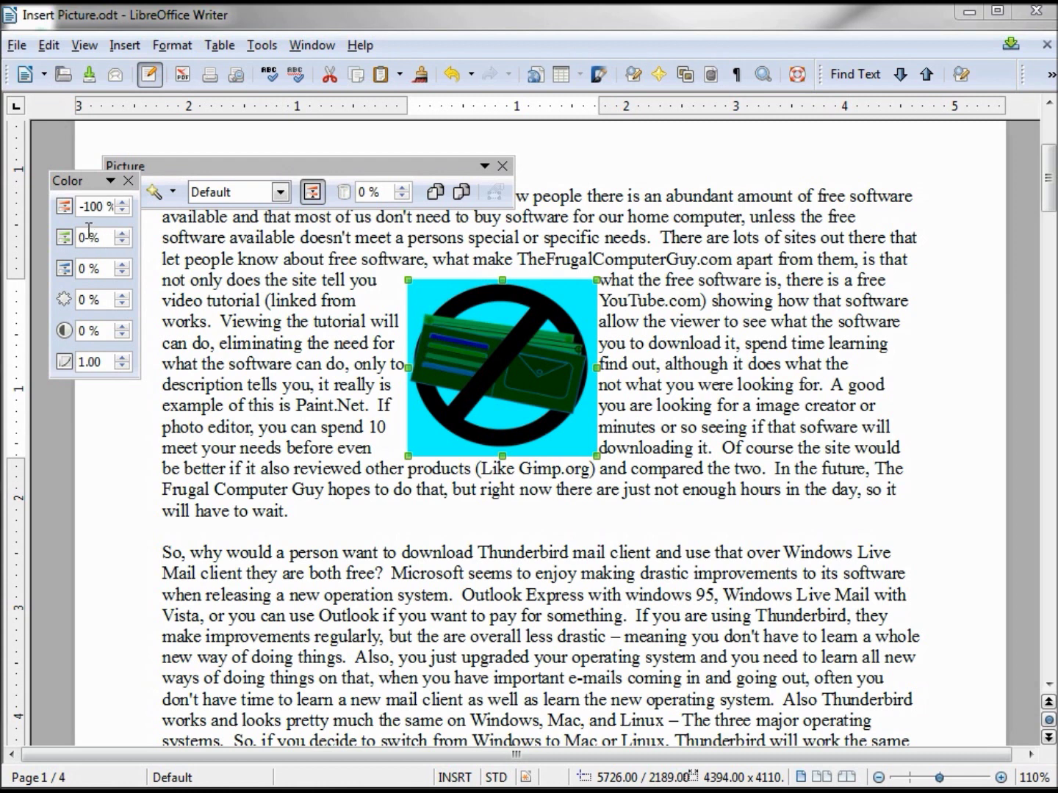
drag(106, 238, 66, 239)
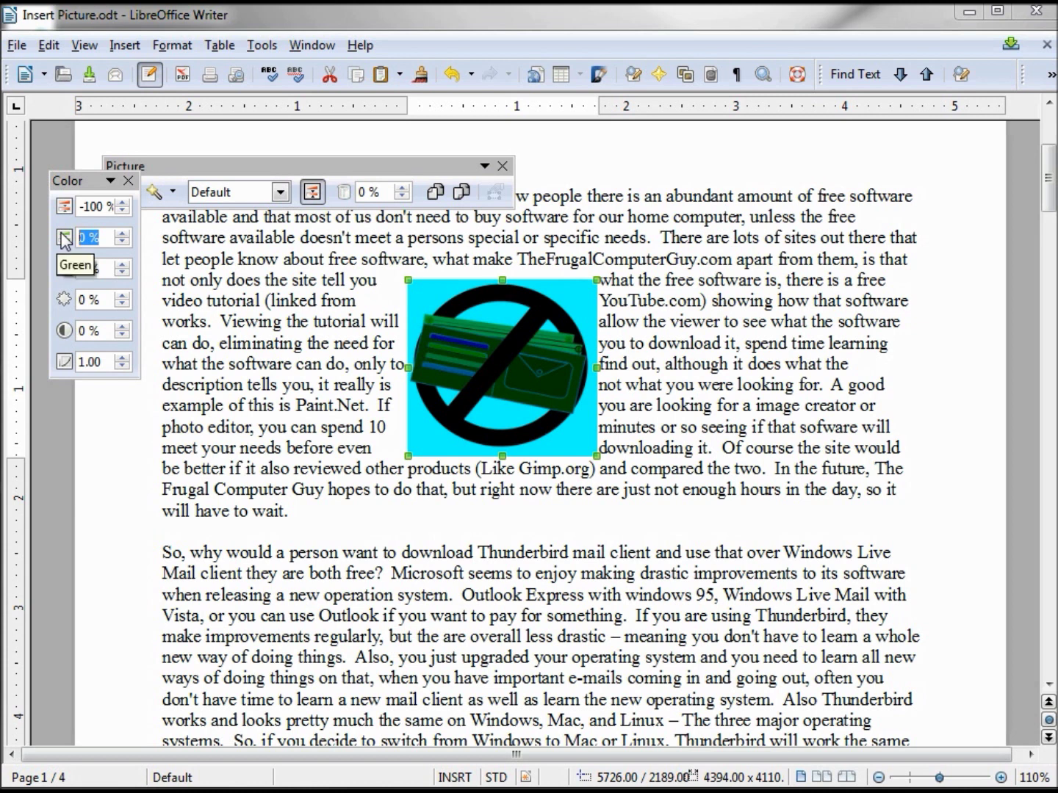
text(-100)
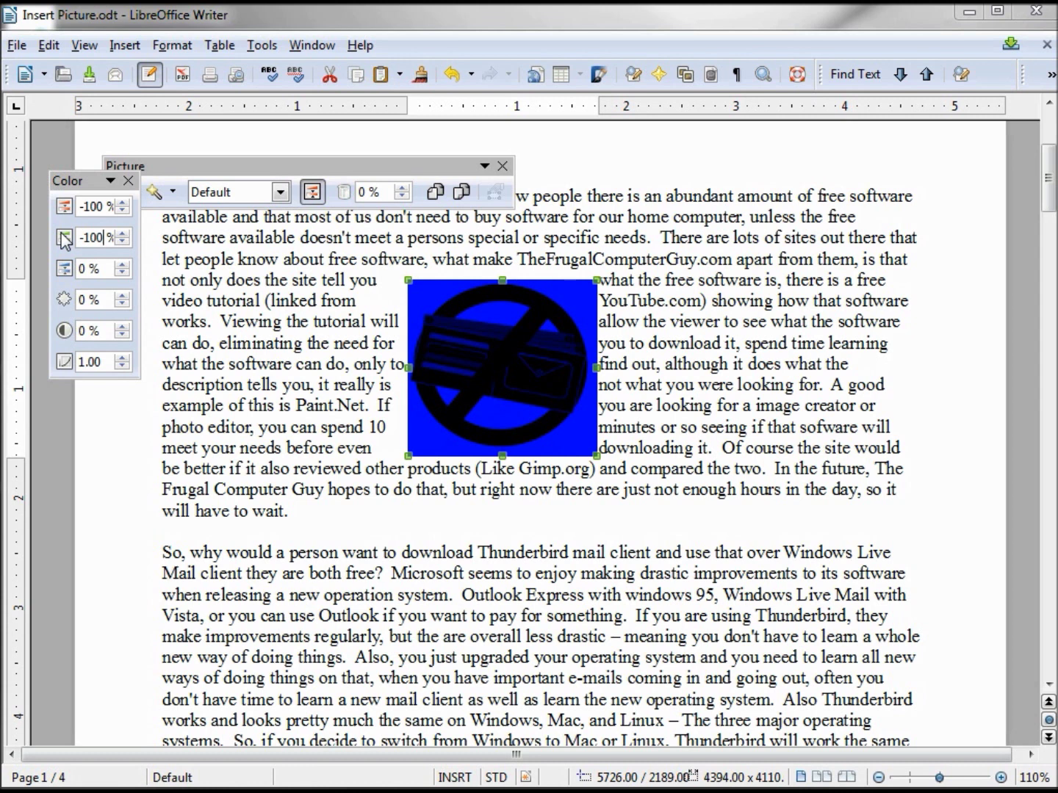
Step: Try Blue at 100 %, then reset Blue, Green and Red to 0 %
click(81, 267)
text(100)
key(Return)
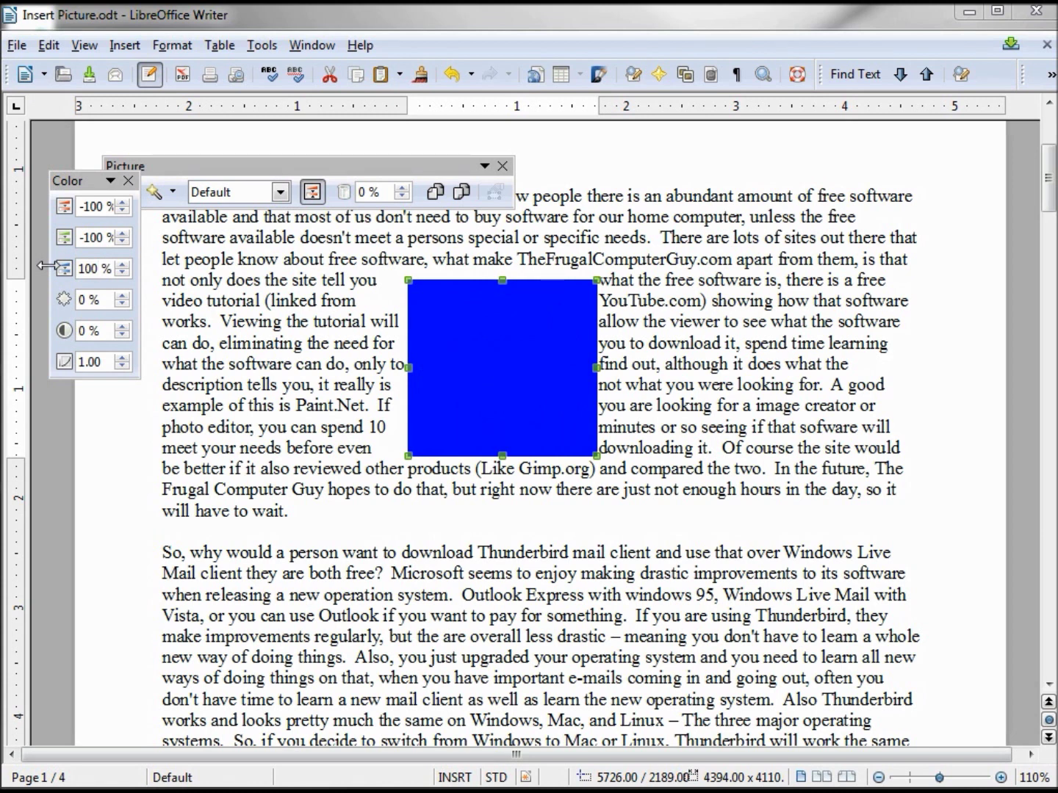
key(BackSpace)
key(BackSpace)
key(BackSpace)
text(0)
key(Return)
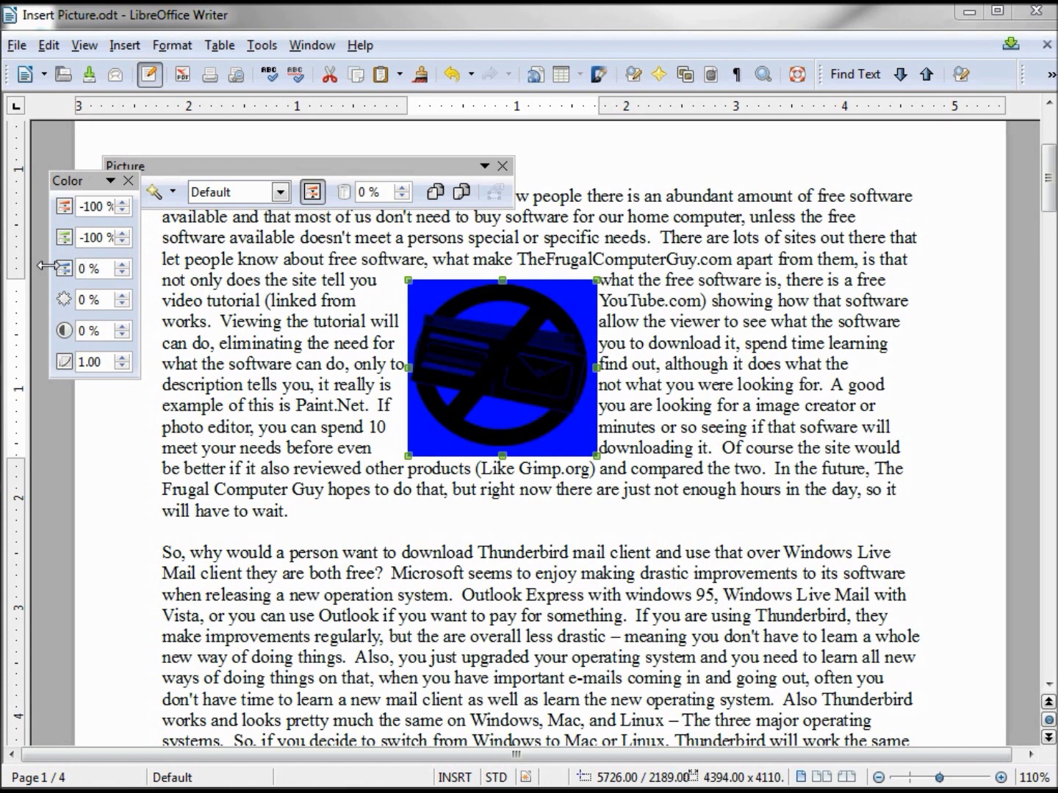
key(shift+Tab)
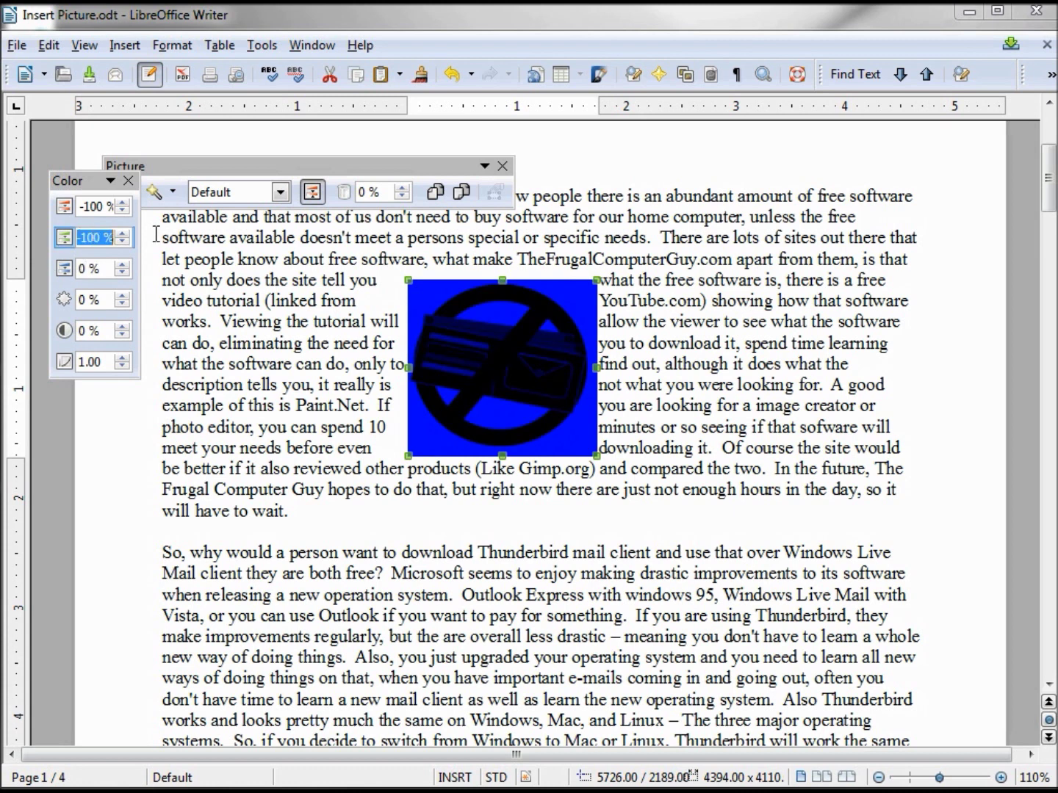
text(0)
key(Return)
click(102, 206)
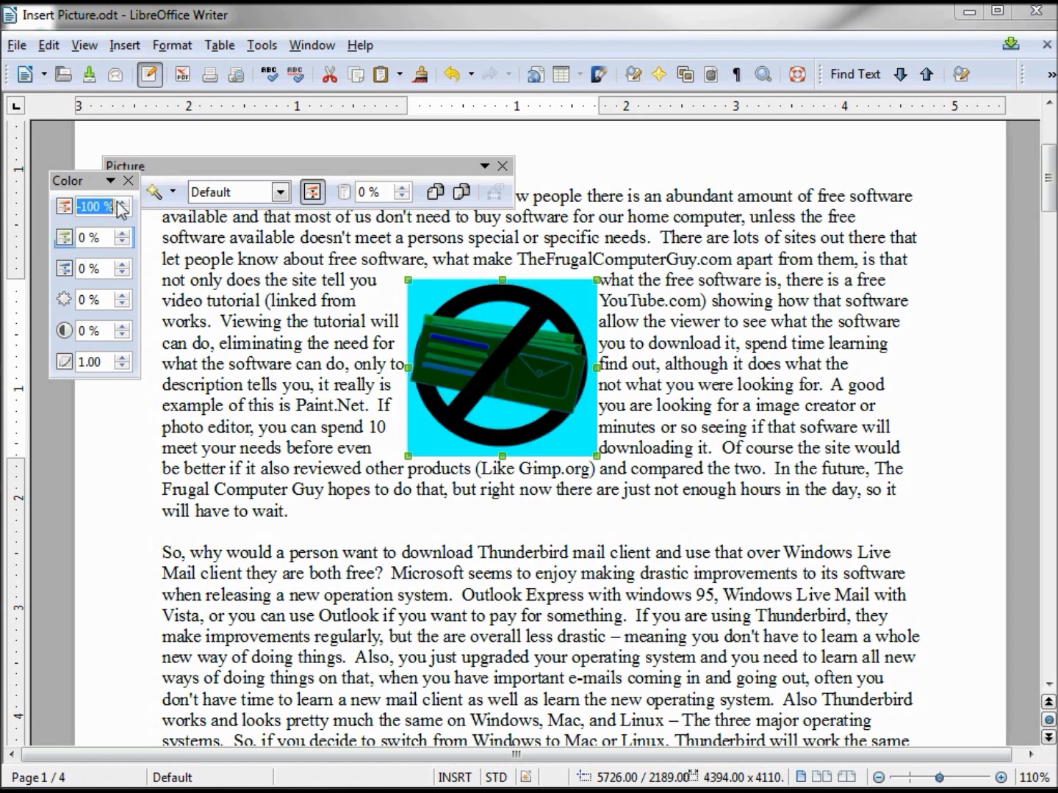
text(0)
key(Return)
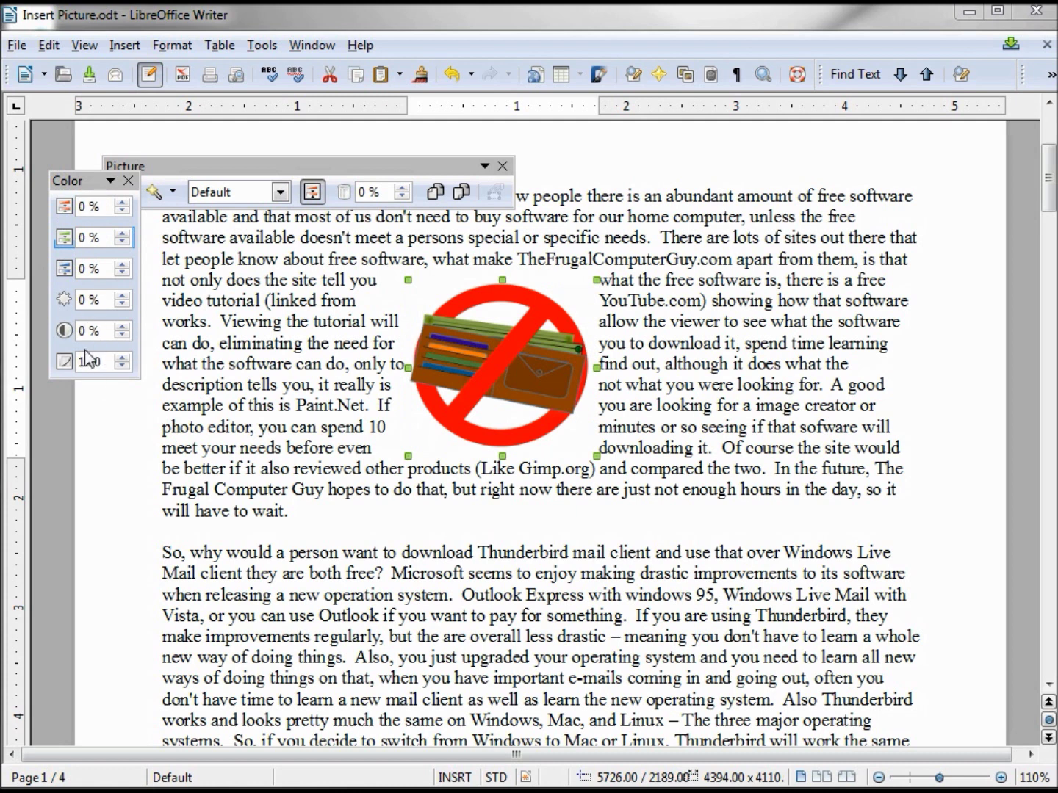
Step: Close Color adjustments, try 100 % and 85 % transparency, then set it back to 0 %
click(312, 192)
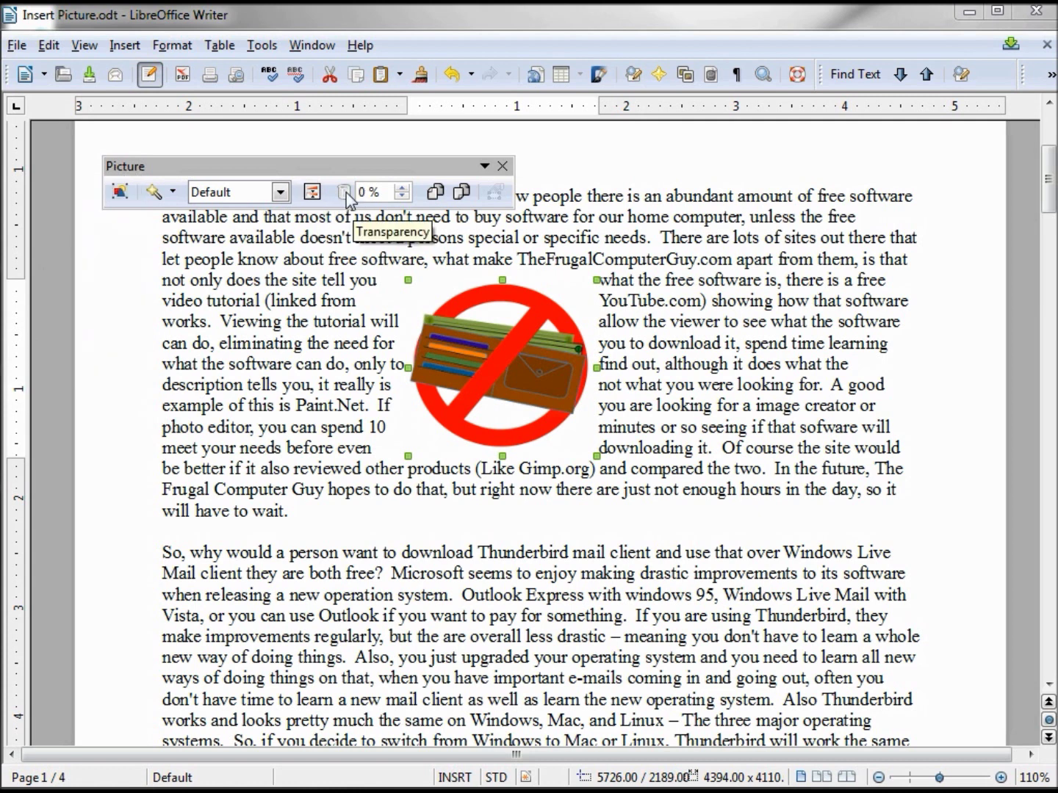
drag(387, 193, 351, 193)
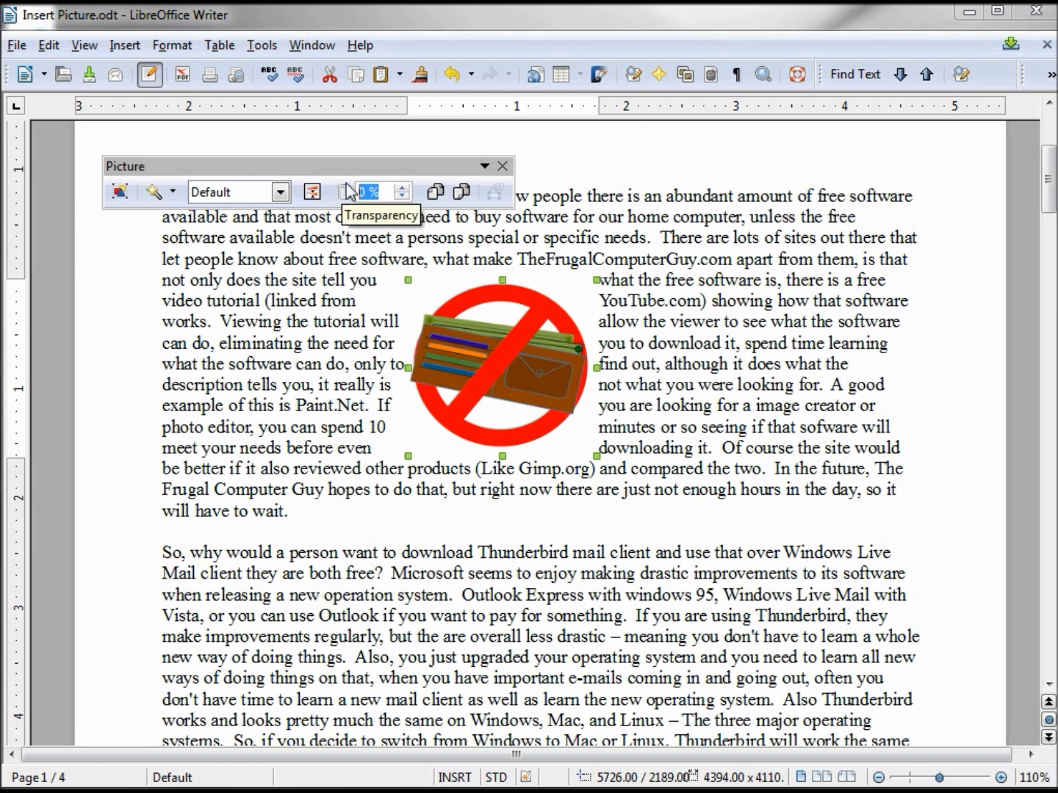
text(100)
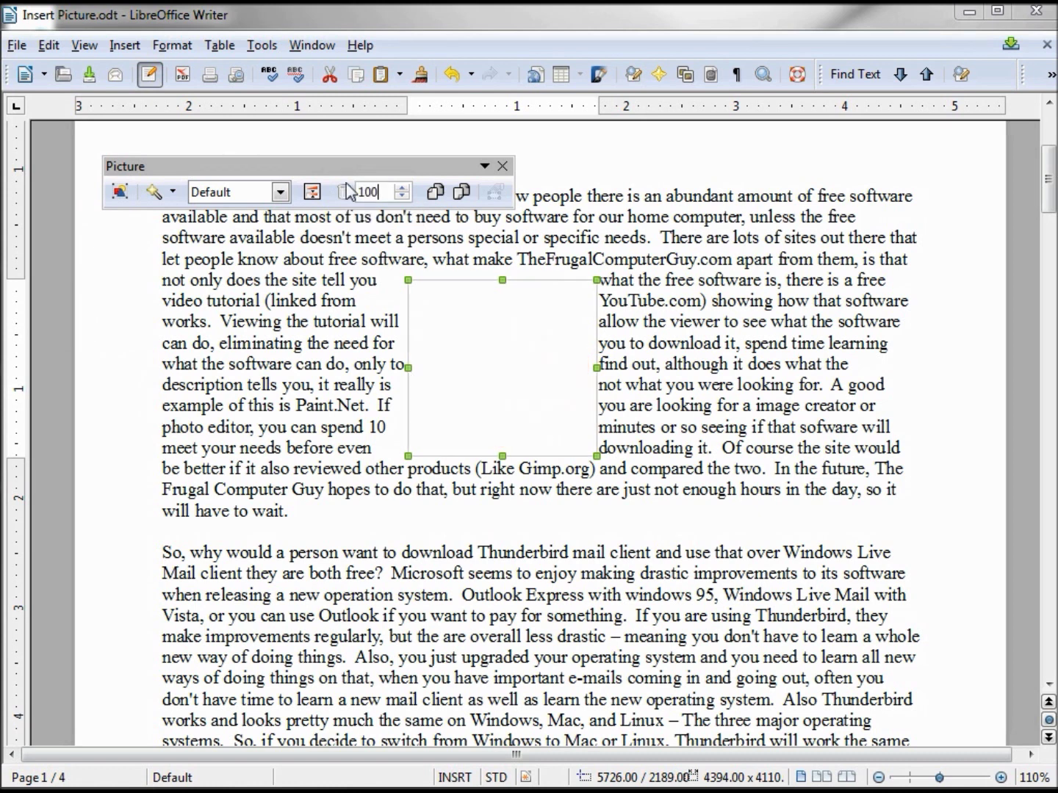
key(BackSpace)
key(BackSpace)
key(BackSpace)
text(85)
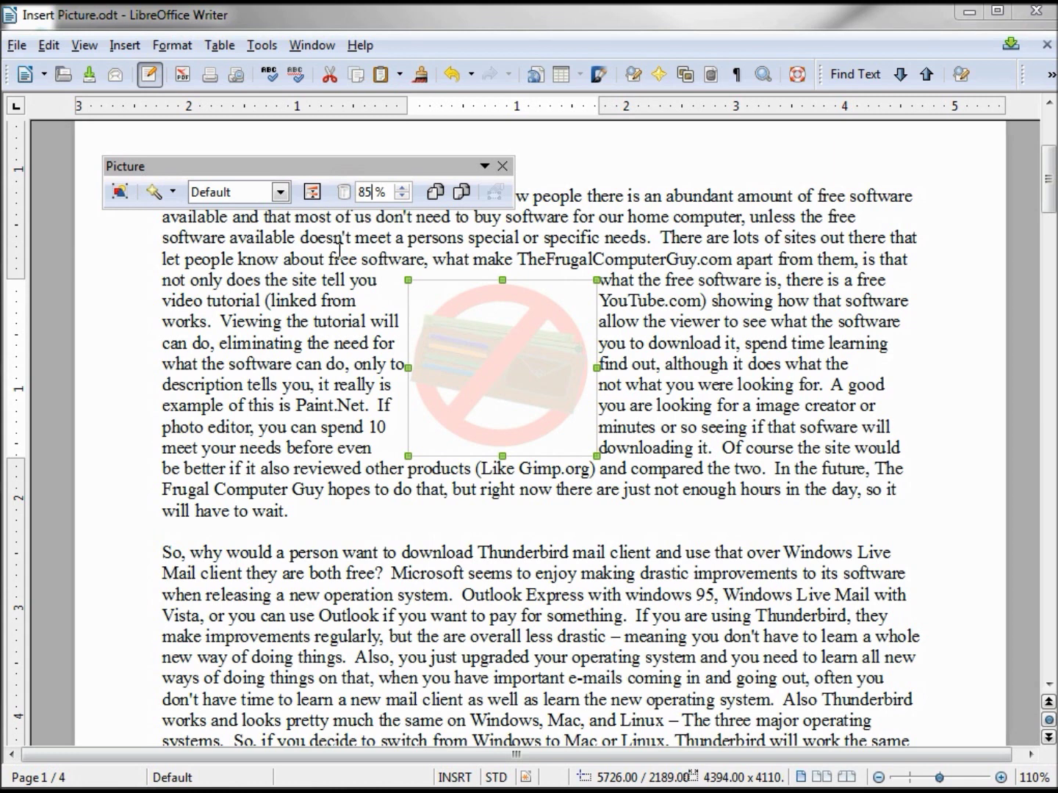
key(BackSpace)
key(BackSpace)
text(0)
key(Return)
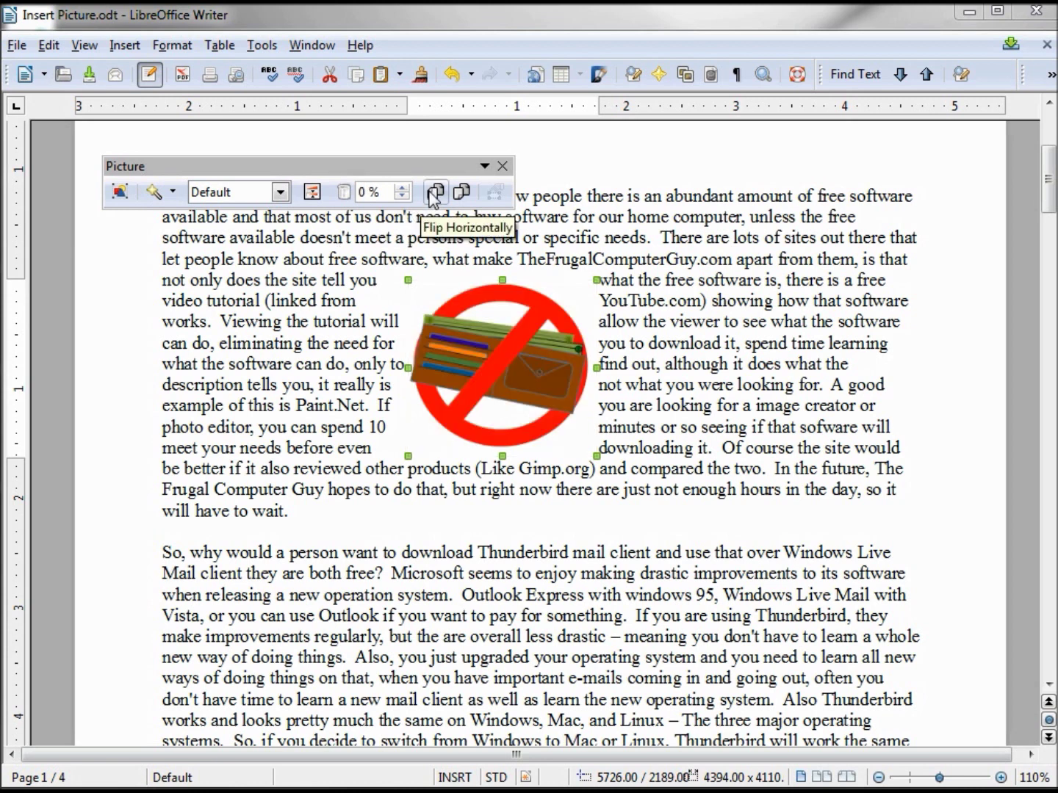
click(434, 194)
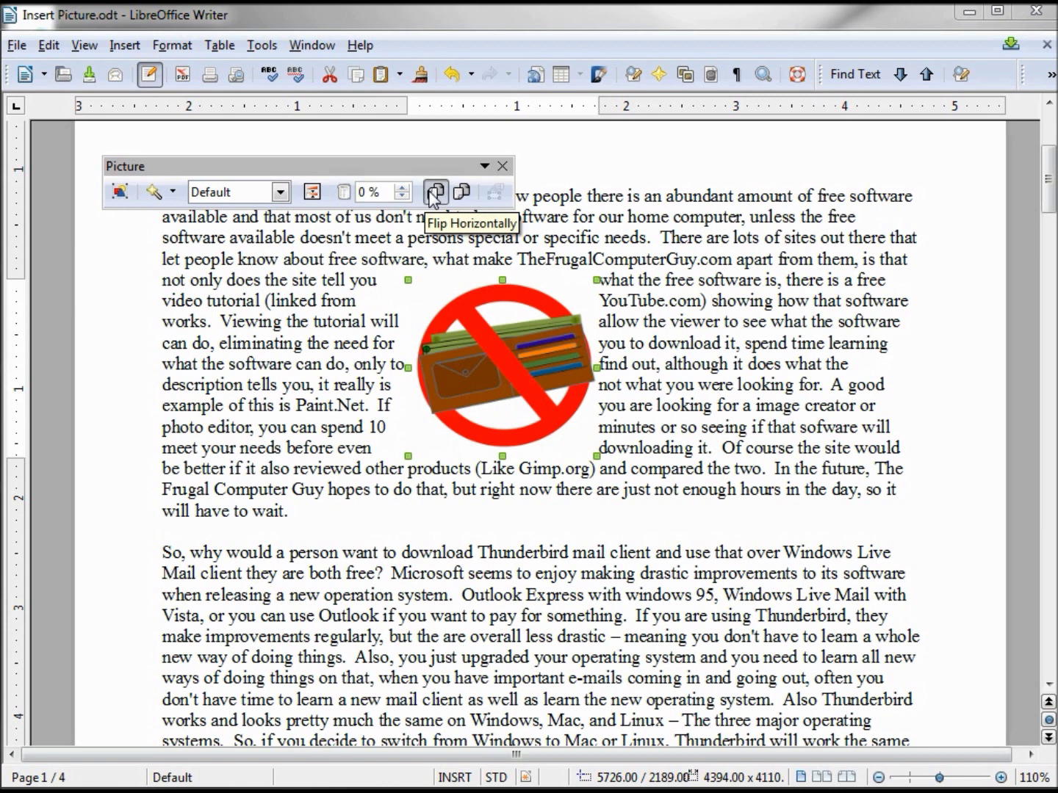
click(434, 194)
click(463, 193)
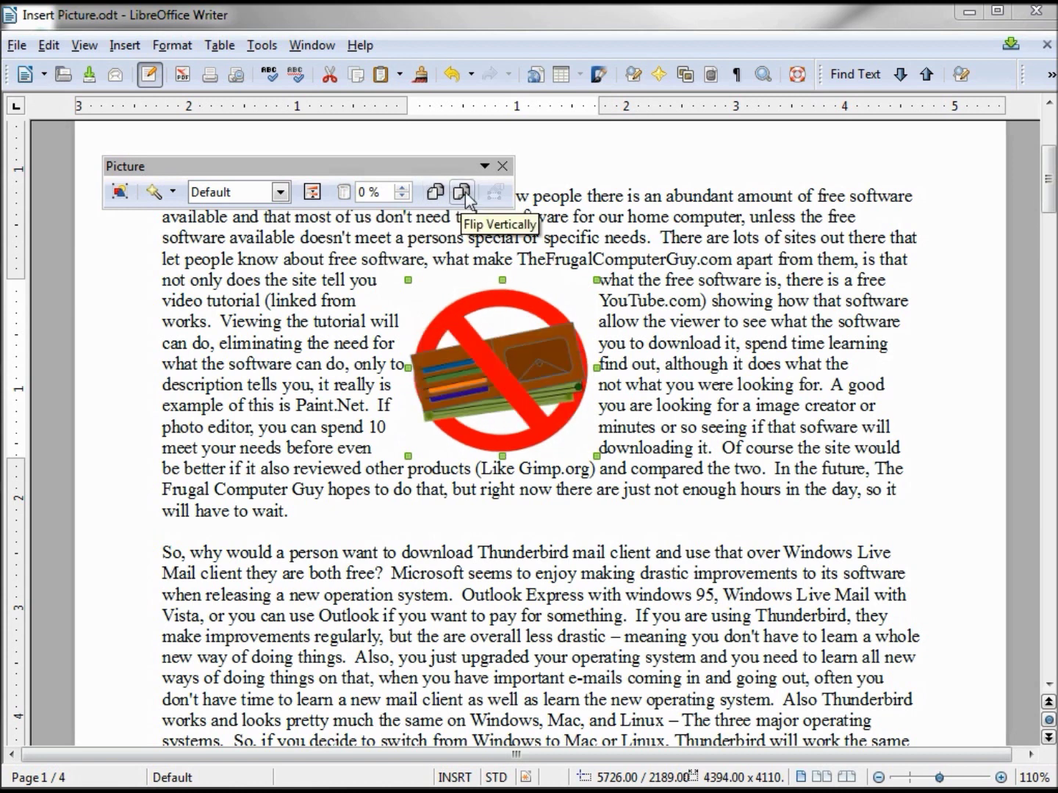
click(462, 194)
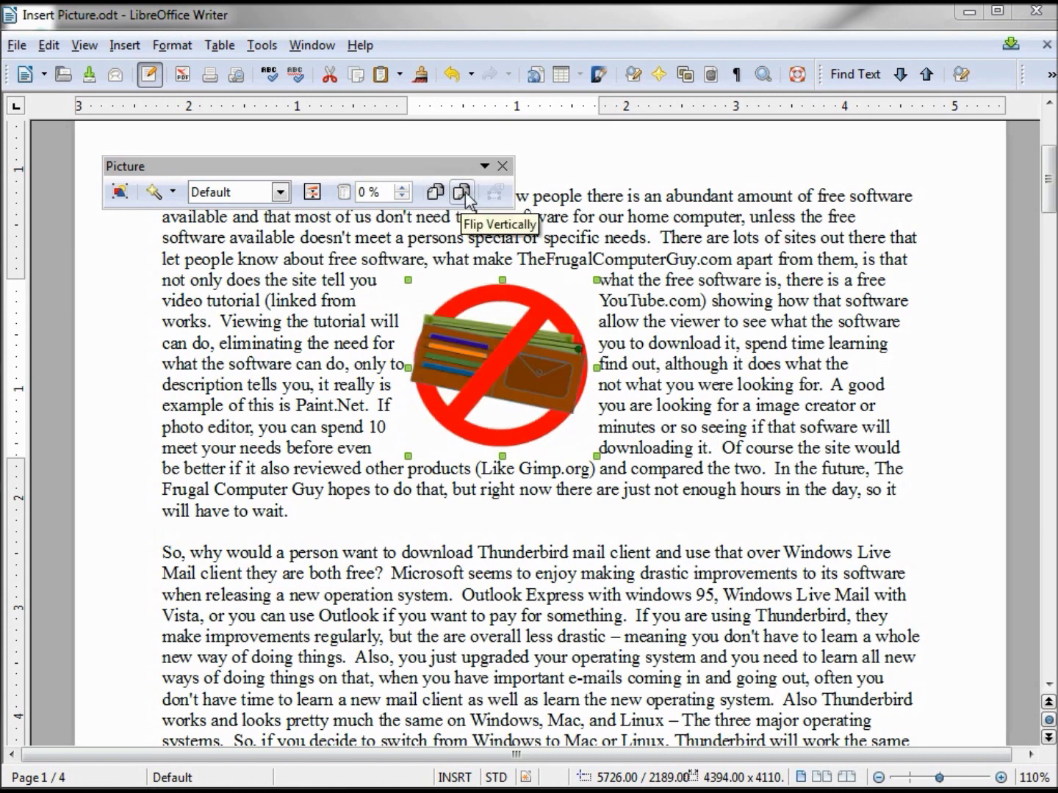